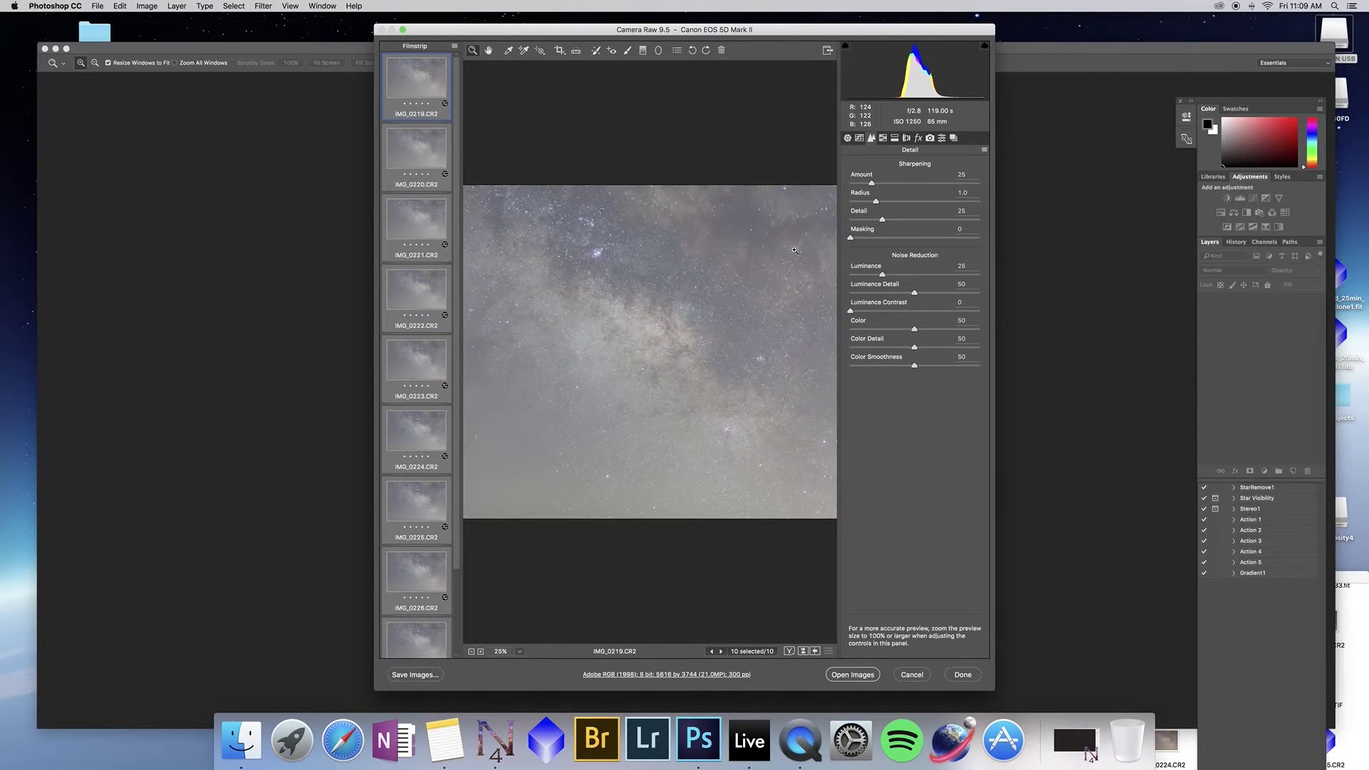
# Step: Convert all the raw frames in Camera Raw at 16 bits/channel and accept the Levels adjustment
pyautogui.click(700, 156)
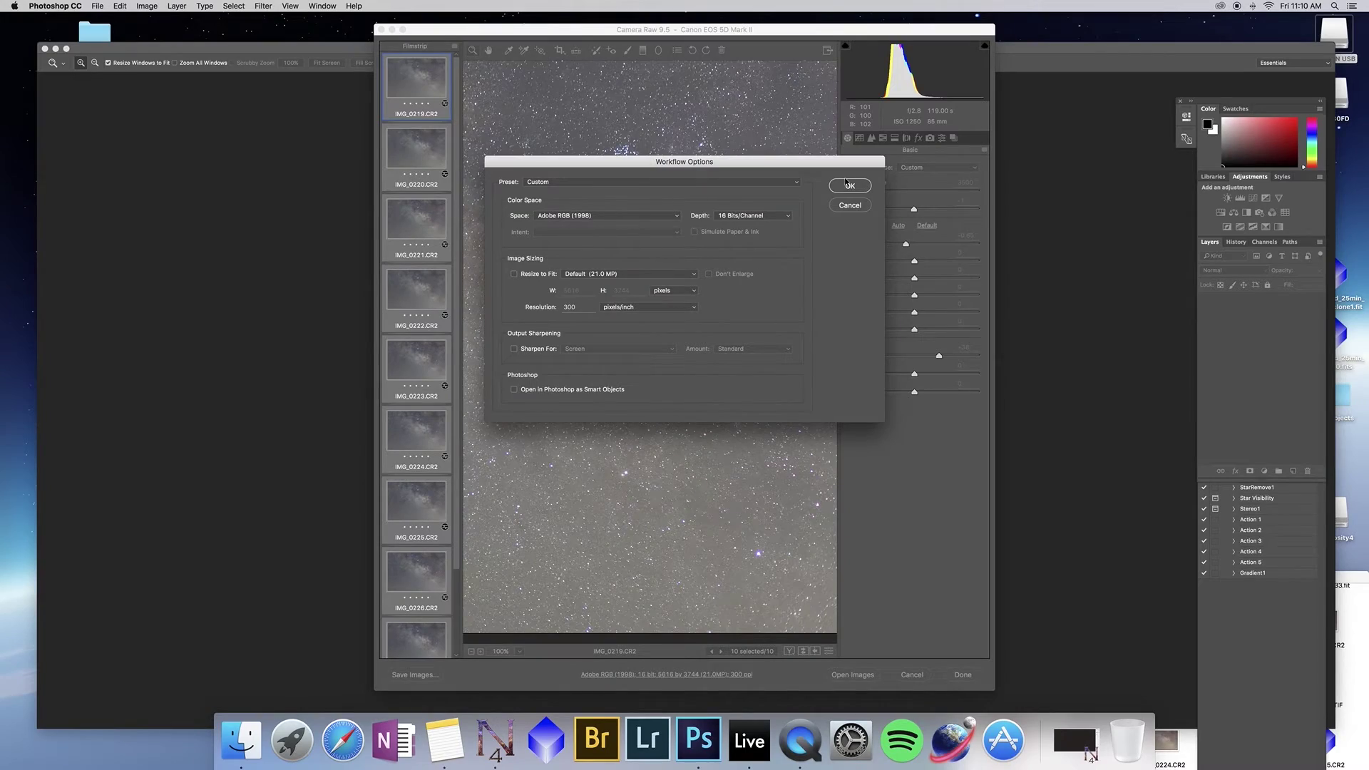
pyautogui.click(849, 185)
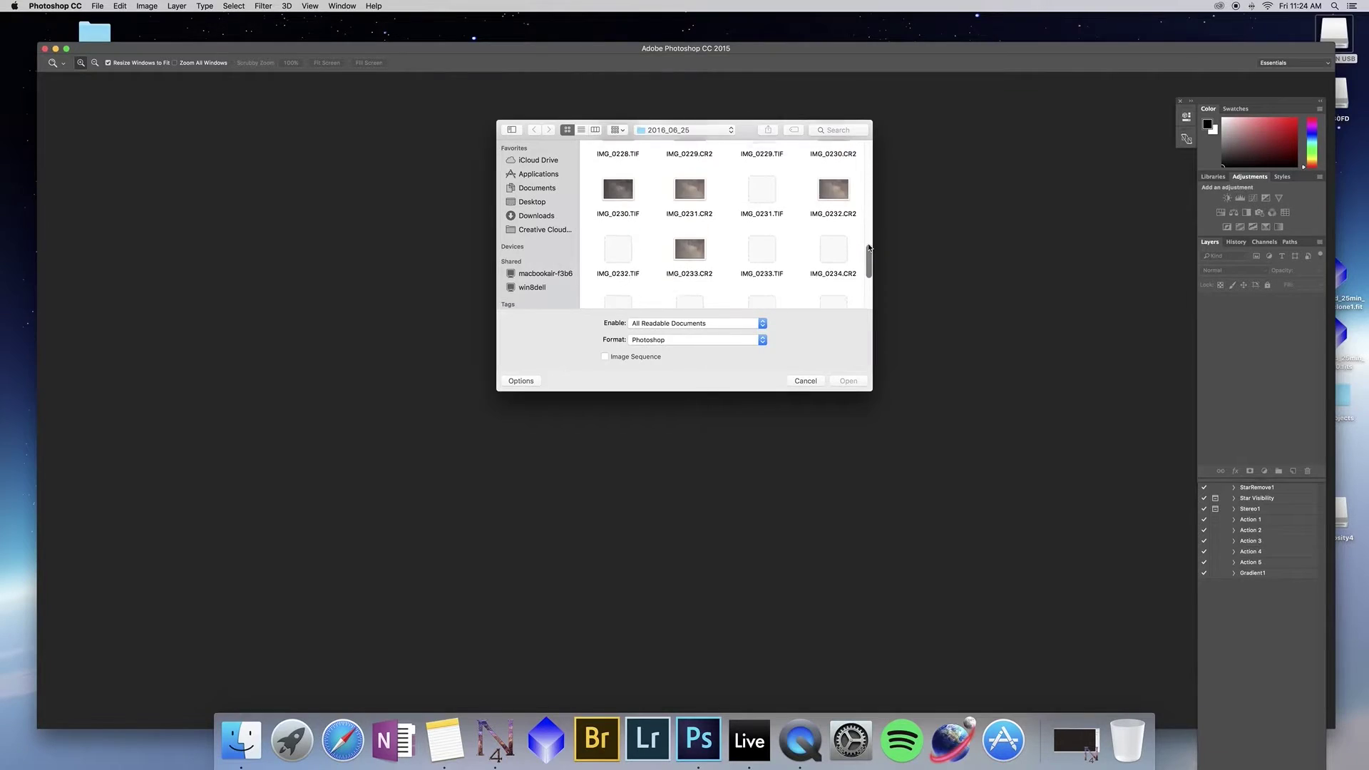
pyautogui.scroll(-3, 785, 243)
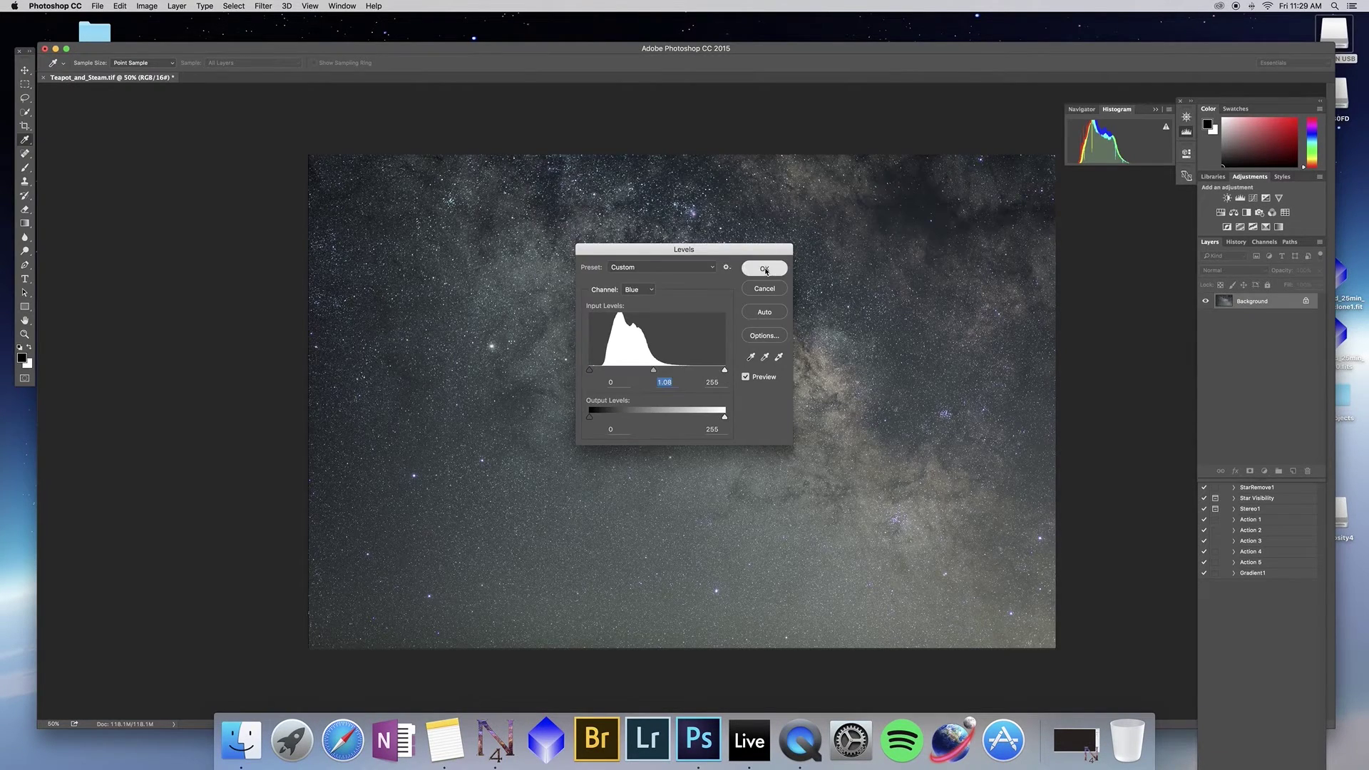
pyautogui.click(765, 267)
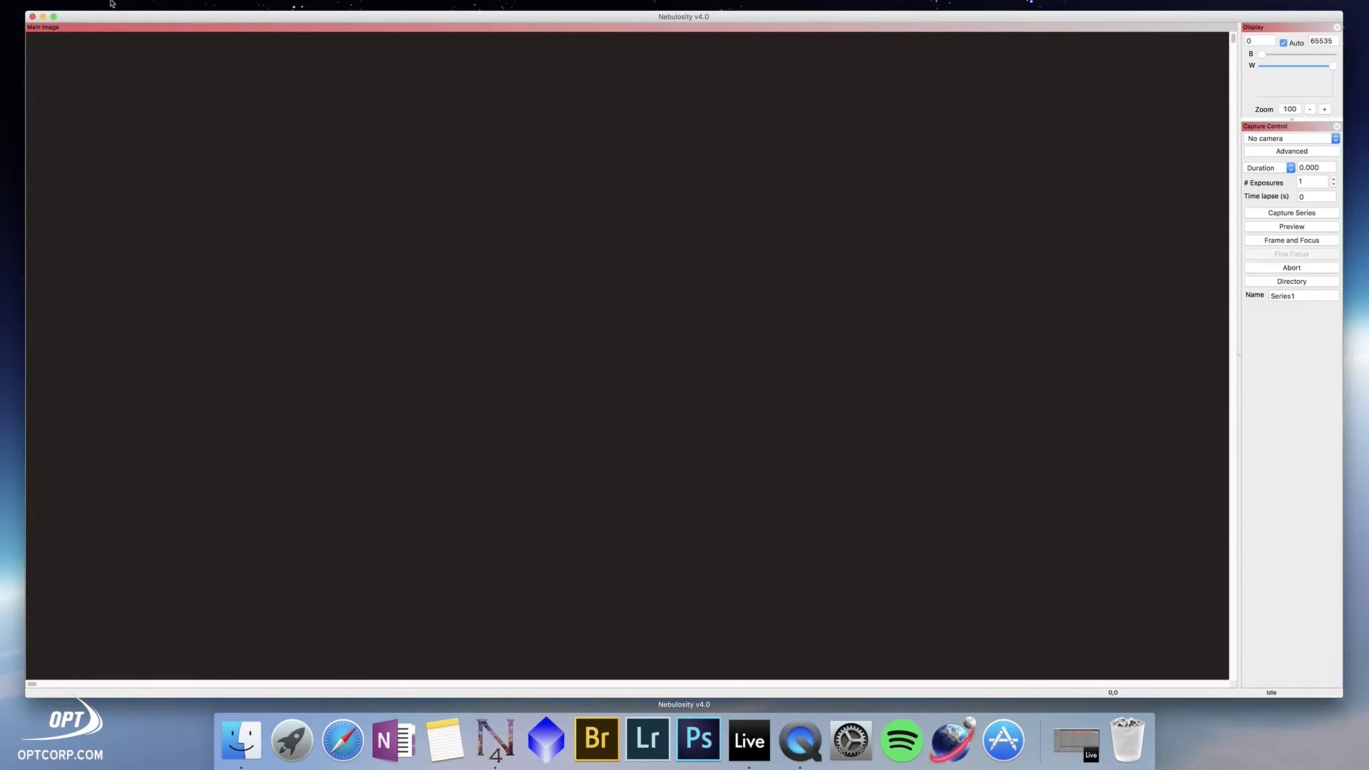
# Step: Set Align and Combine Images to Save each file with Translation + Rotation + Scale alignment
pyautogui.click(134, 33)
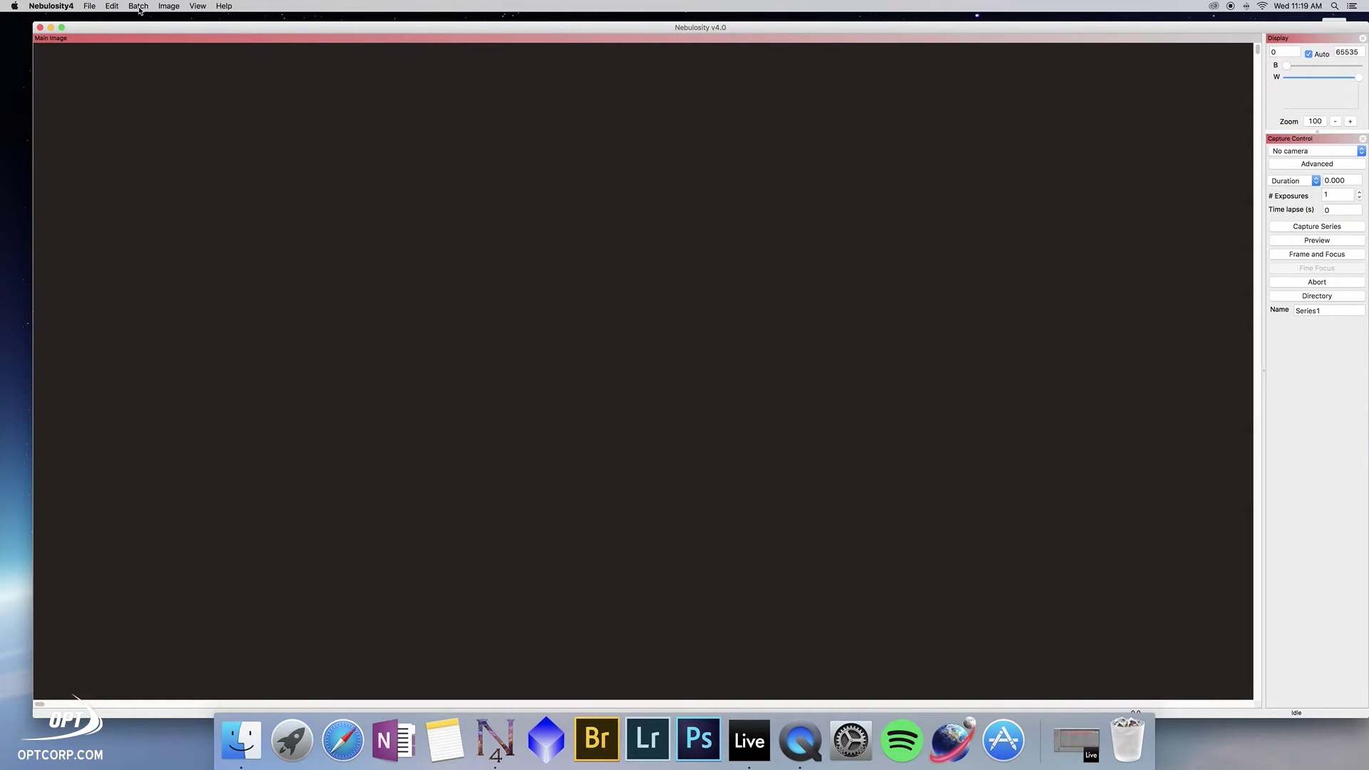
pyautogui.click(138, 7)
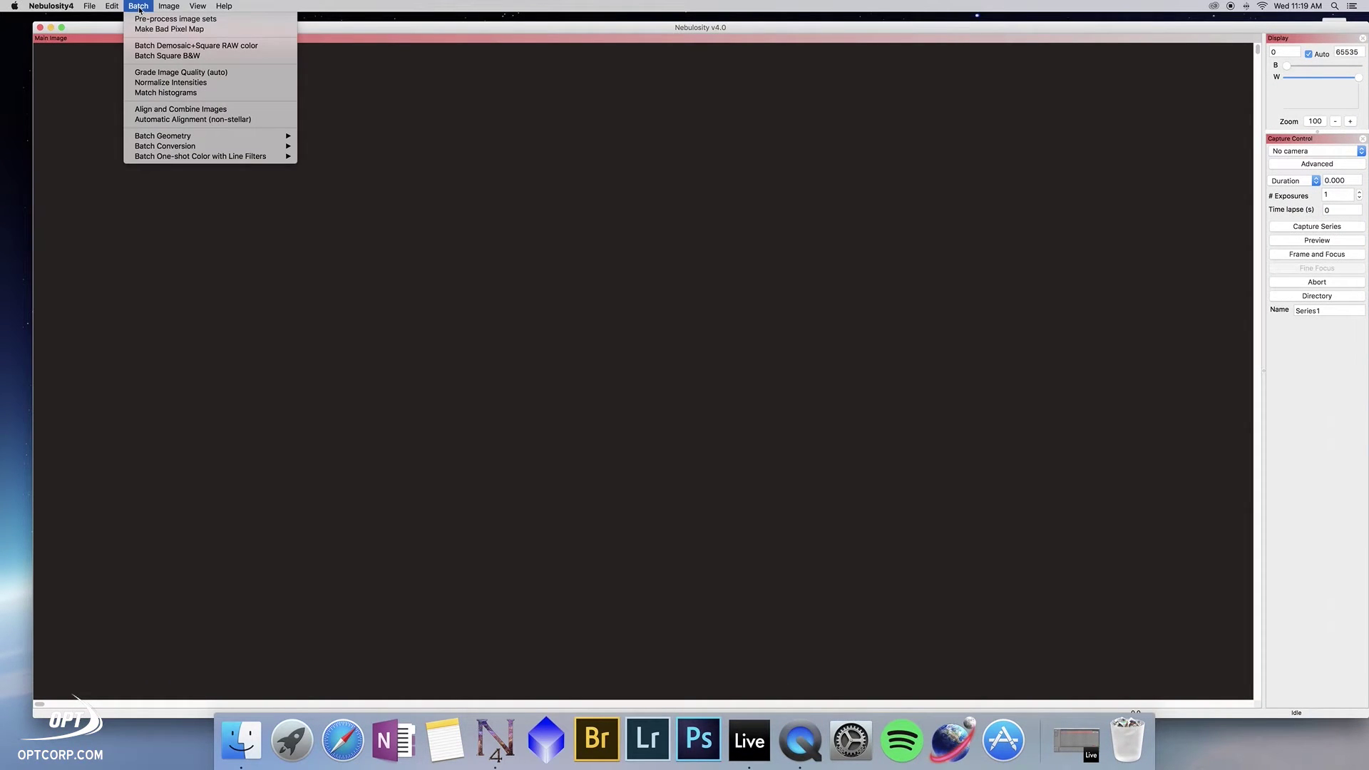
pyautogui.click(150, 111)
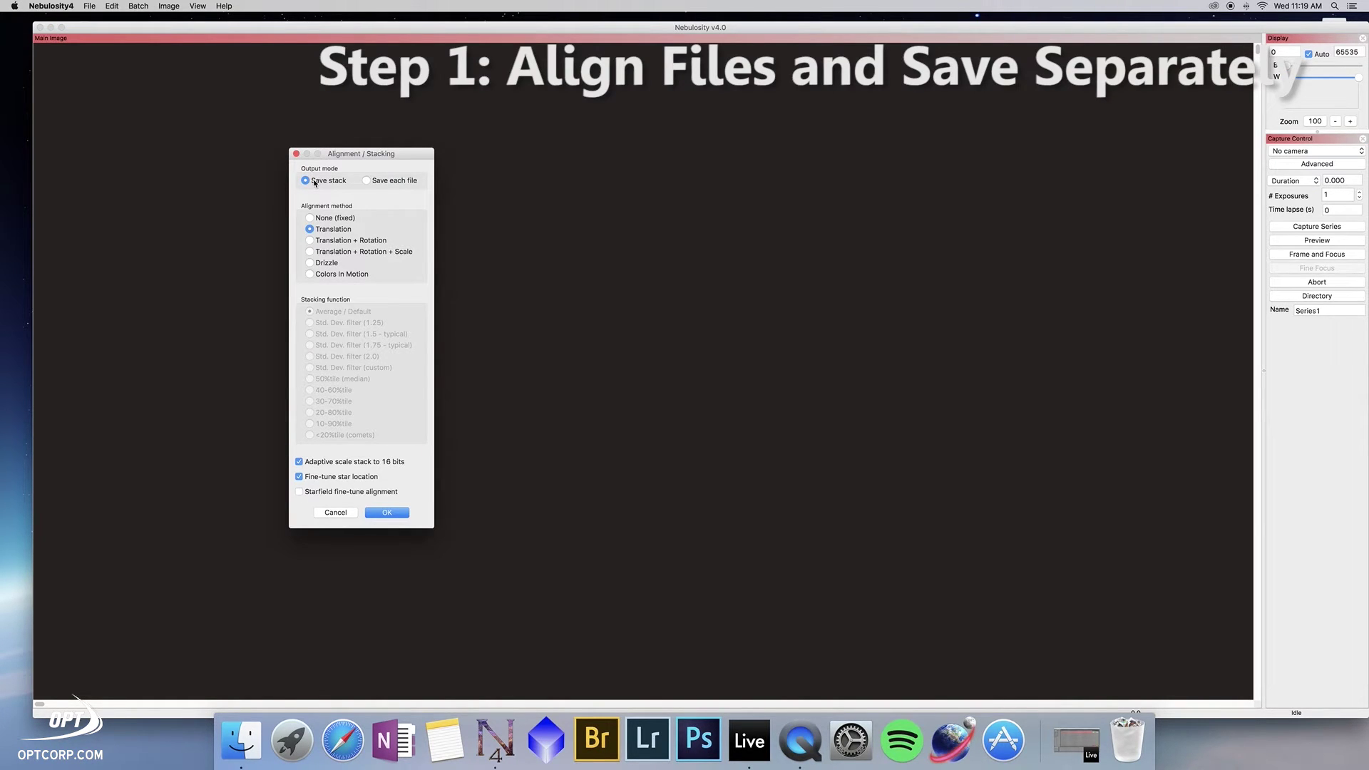
pyautogui.click(367, 181)
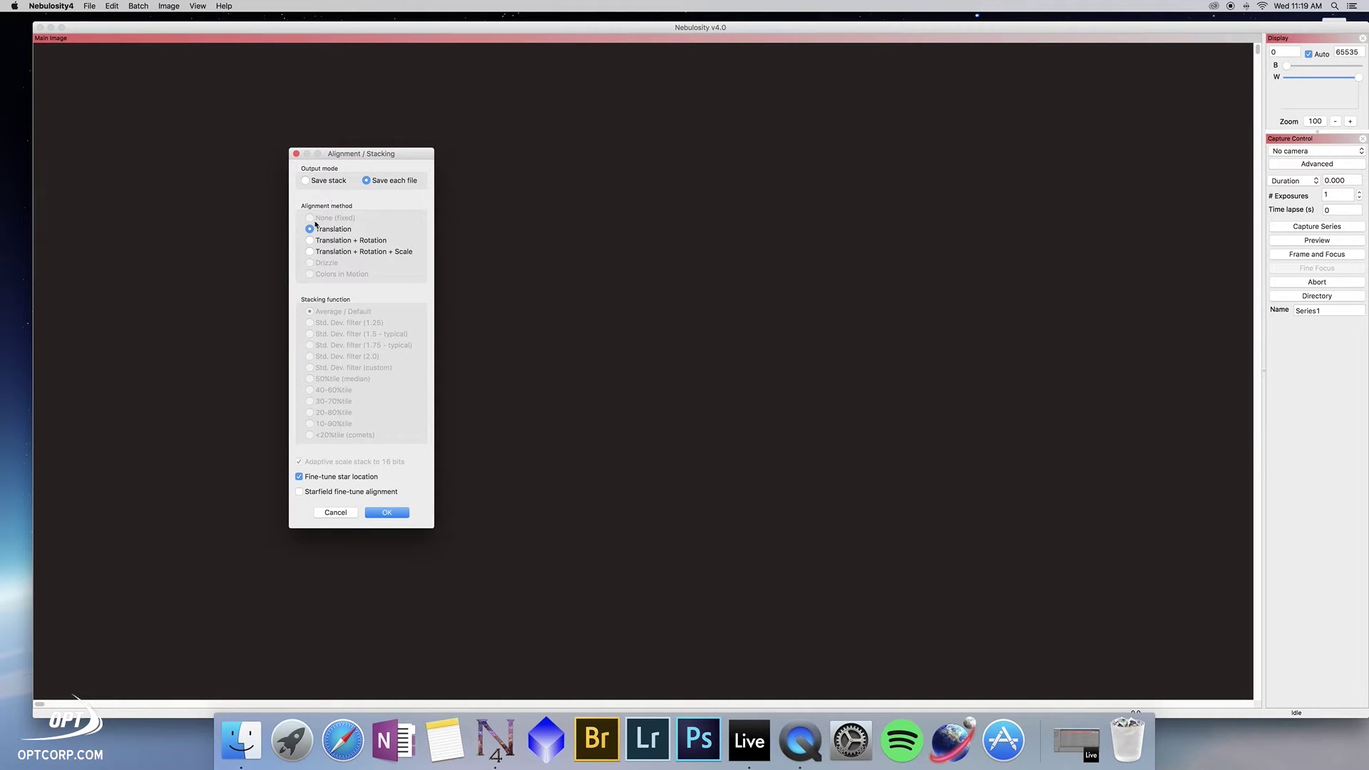
pyautogui.click(311, 251)
# Step: Load IMG_0219 through IMG_0224.TIF as the six frames to align
pyautogui.click(387, 513)
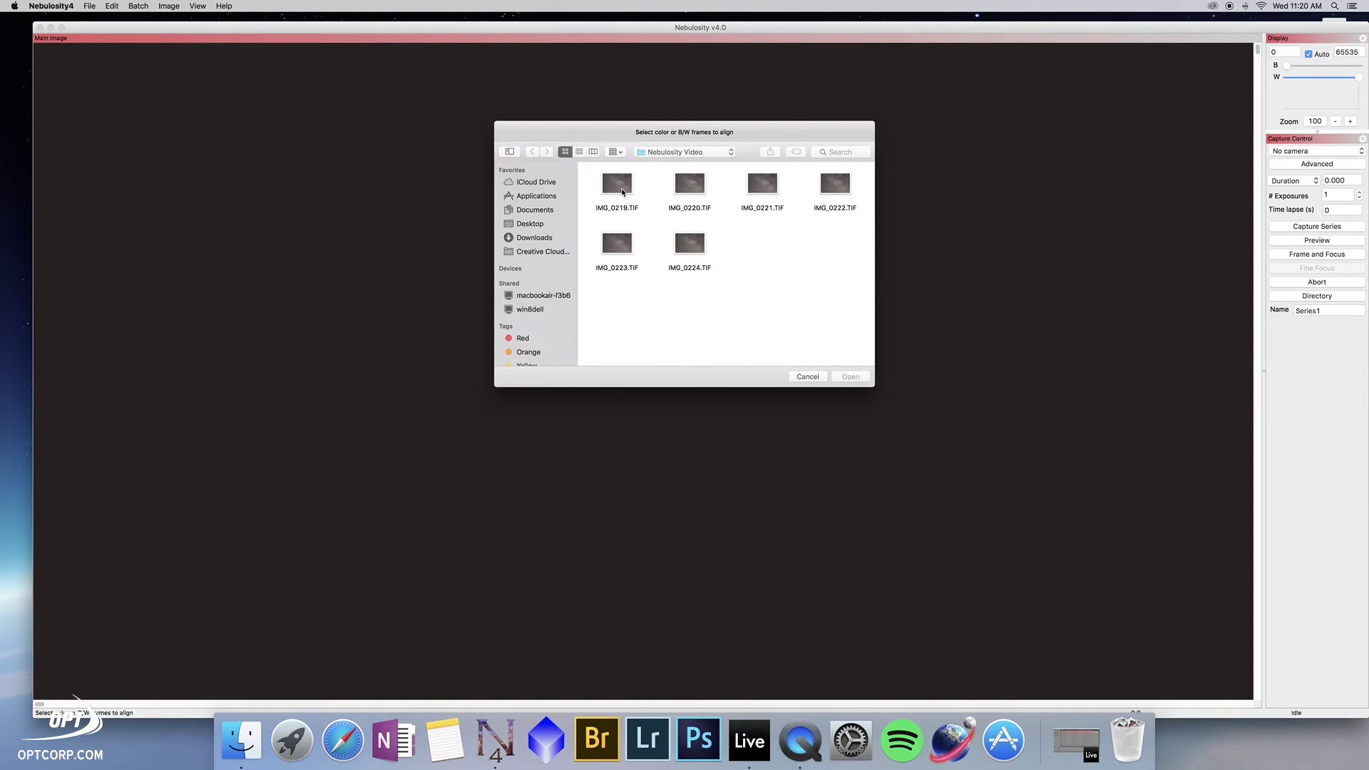
pyautogui.click(622, 192)
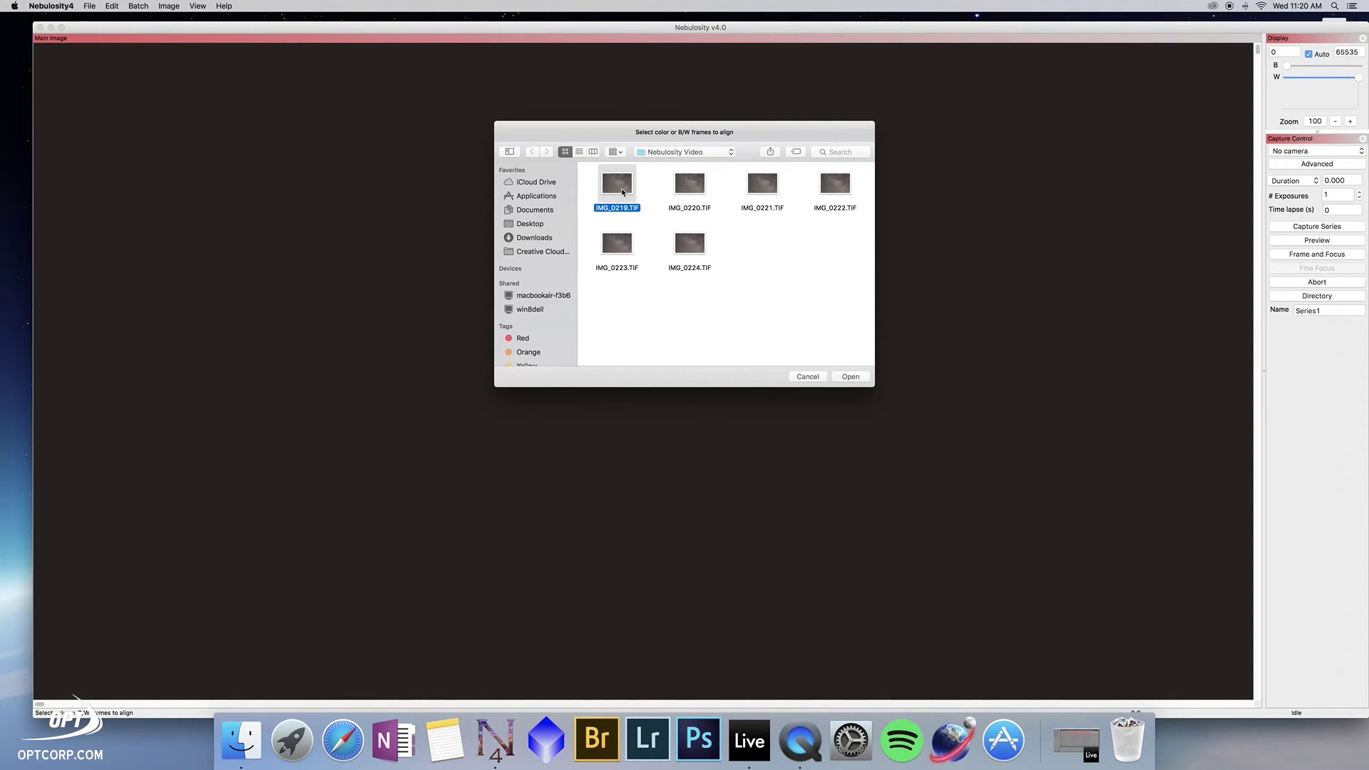
pyautogui.keyDown('super'); pyautogui.click(617, 243); pyautogui.keyUp('super')
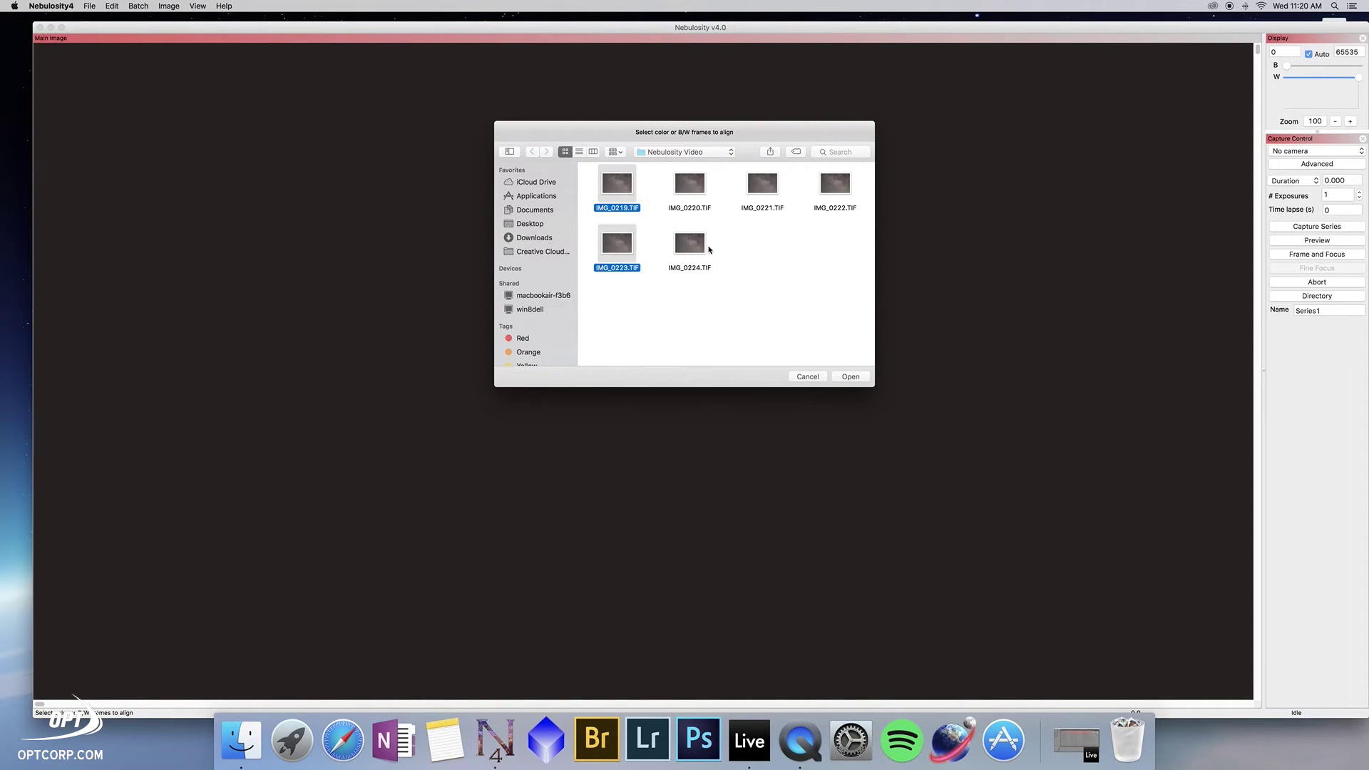
pyautogui.keyDown('super'); pyautogui.click(700, 242); pyautogui.keyUp('super')
pyautogui.keyDown('super'); pyautogui.click(694, 181); pyautogui.keyUp('super')
pyautogui.keyDown('super'); pyautogui.click(763, 182); pyautogui.keyUp('super')
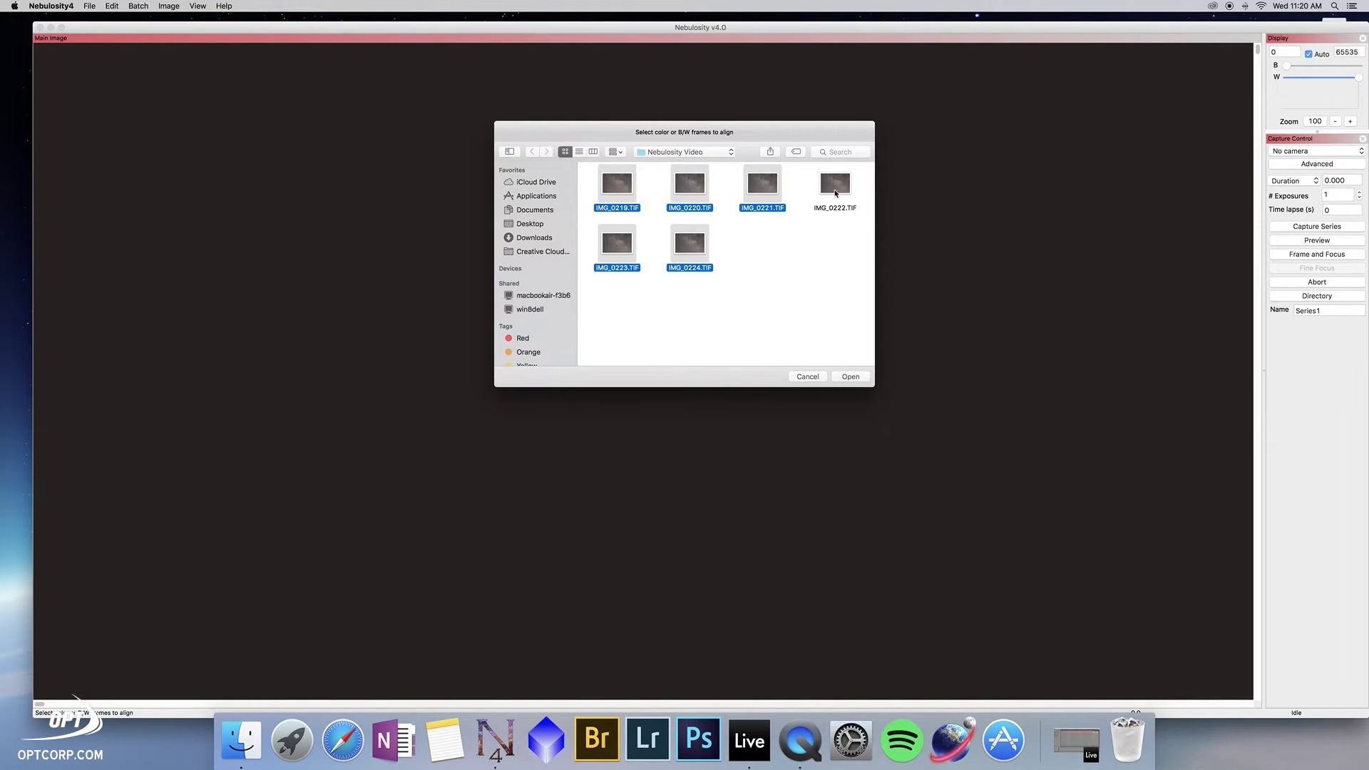
pyautogui.keyDown('super'); pyautogui.click(839, 191); pyautogui.keyUp('super')
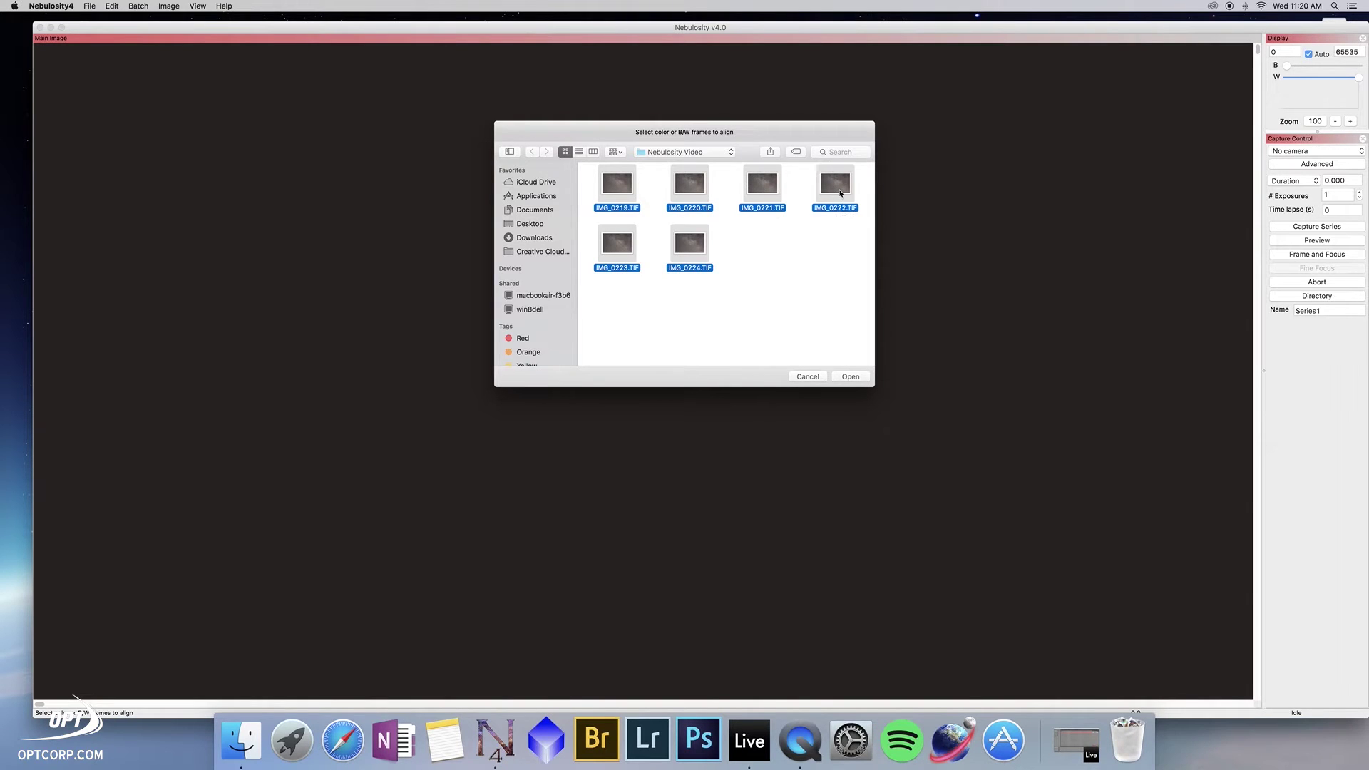
pyautogui.click(856, 376)
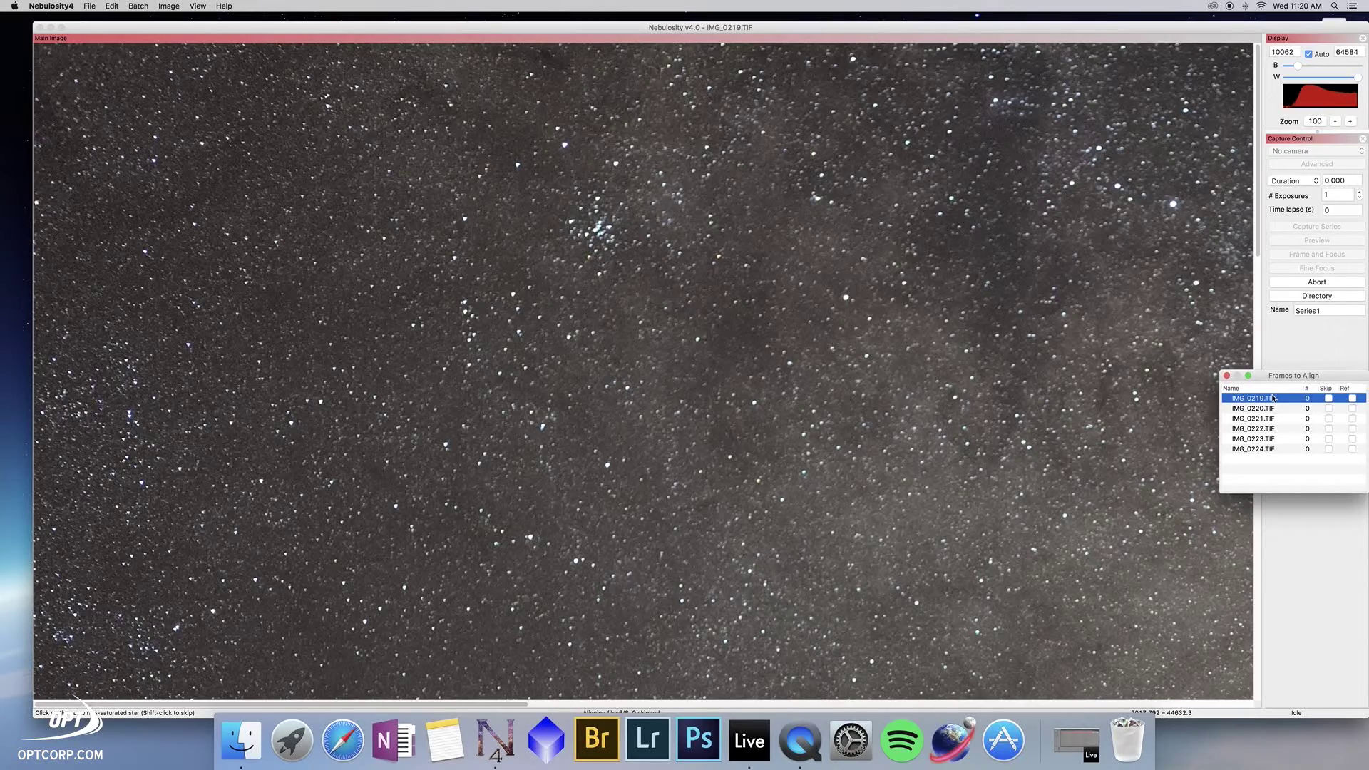
# Step: Scroll the IMG_0219 image to bring a bright, isolated star into view
pyautogui.click(555, 708)
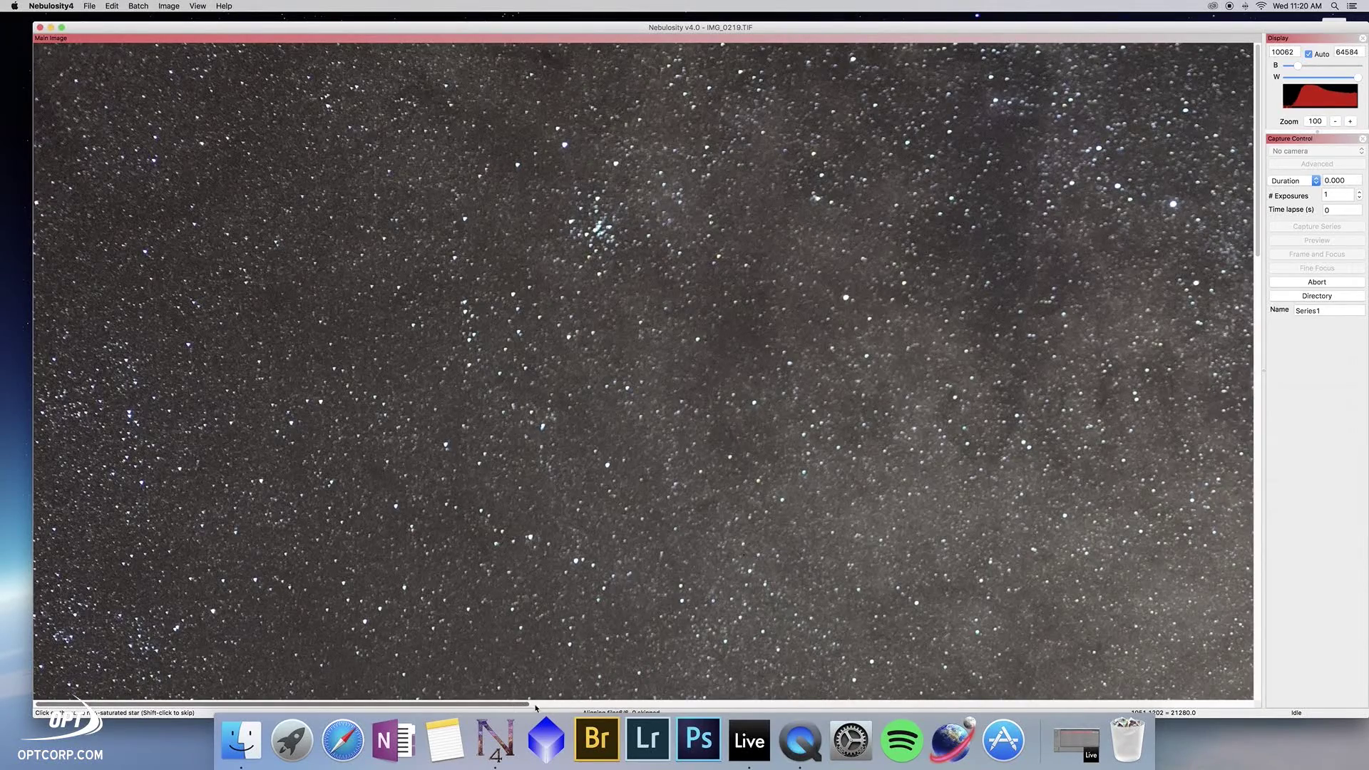
pyautogui.moveTo(555, 708); pyautogui.dragTo(259, 708)
pyautogui.moveTo(1258, 248); pyautogui.dragTo(1261, 670)
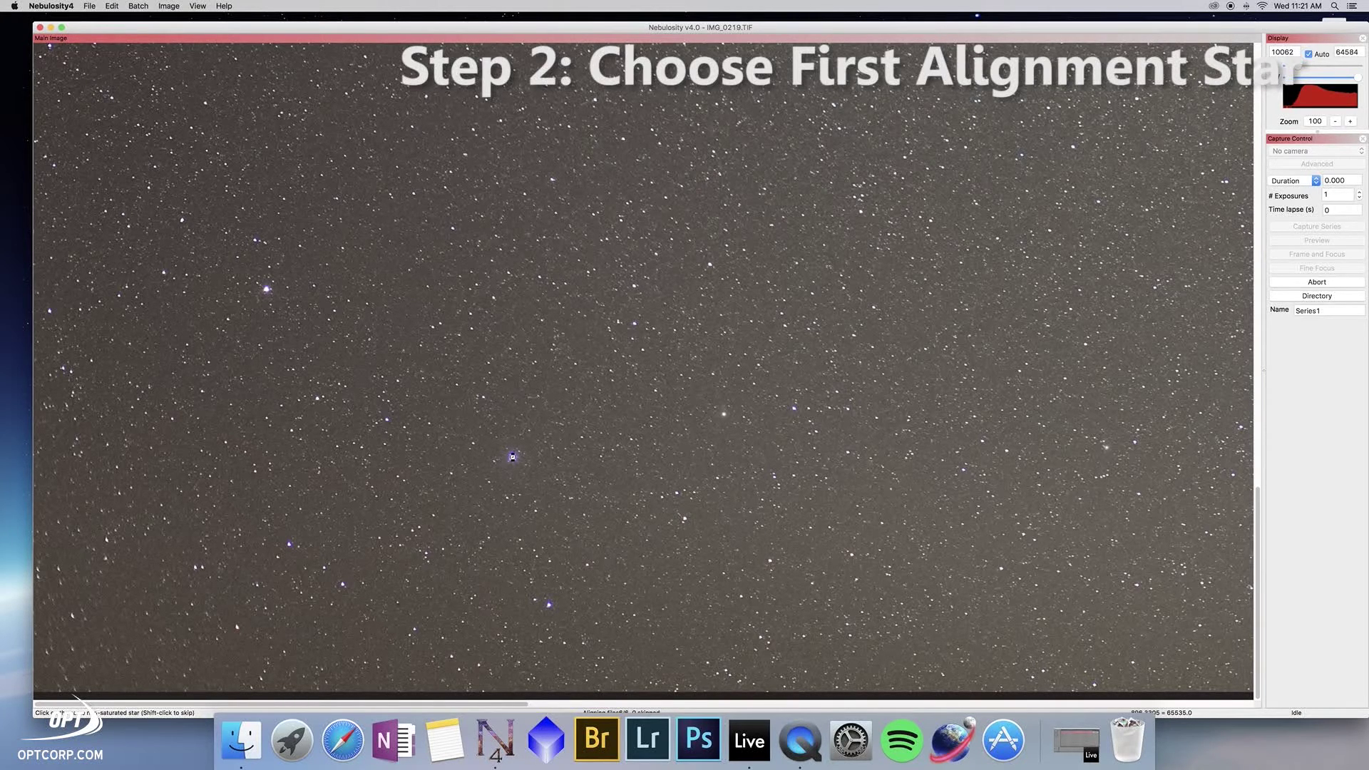
# Step: Mark the bright star left of centre as the first alignment point in IMG_0219 through IMG_0224
pyautogui.click(513, 457)
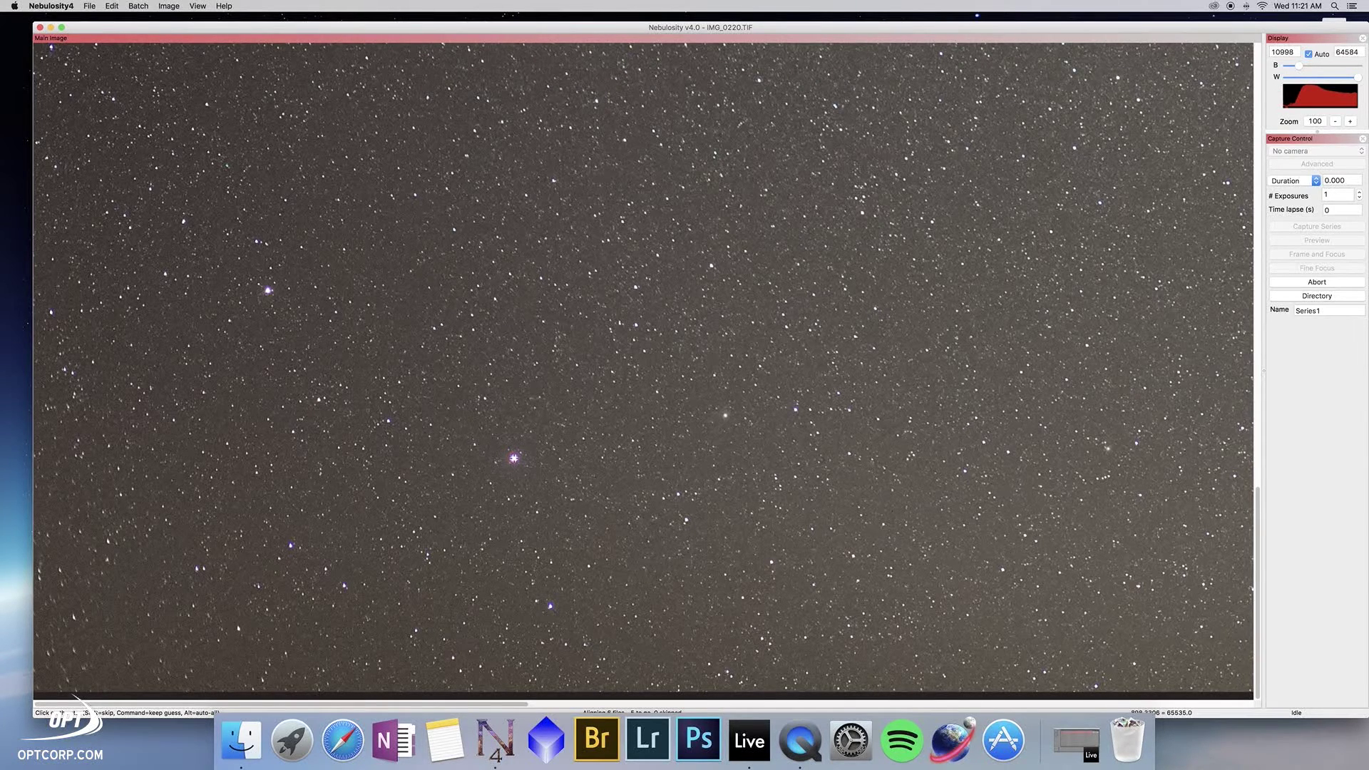
pyautogui.click(513, 458)
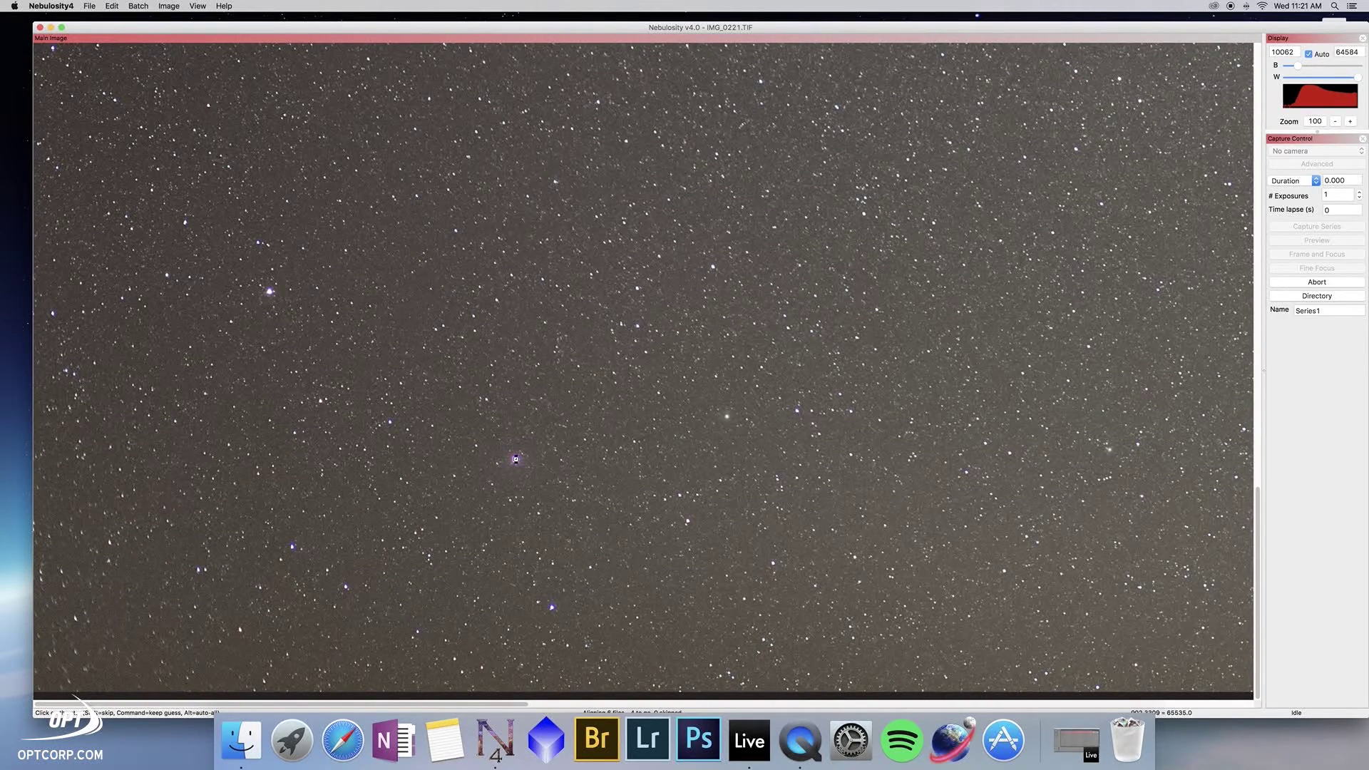
pyautogui.click(516, 459)
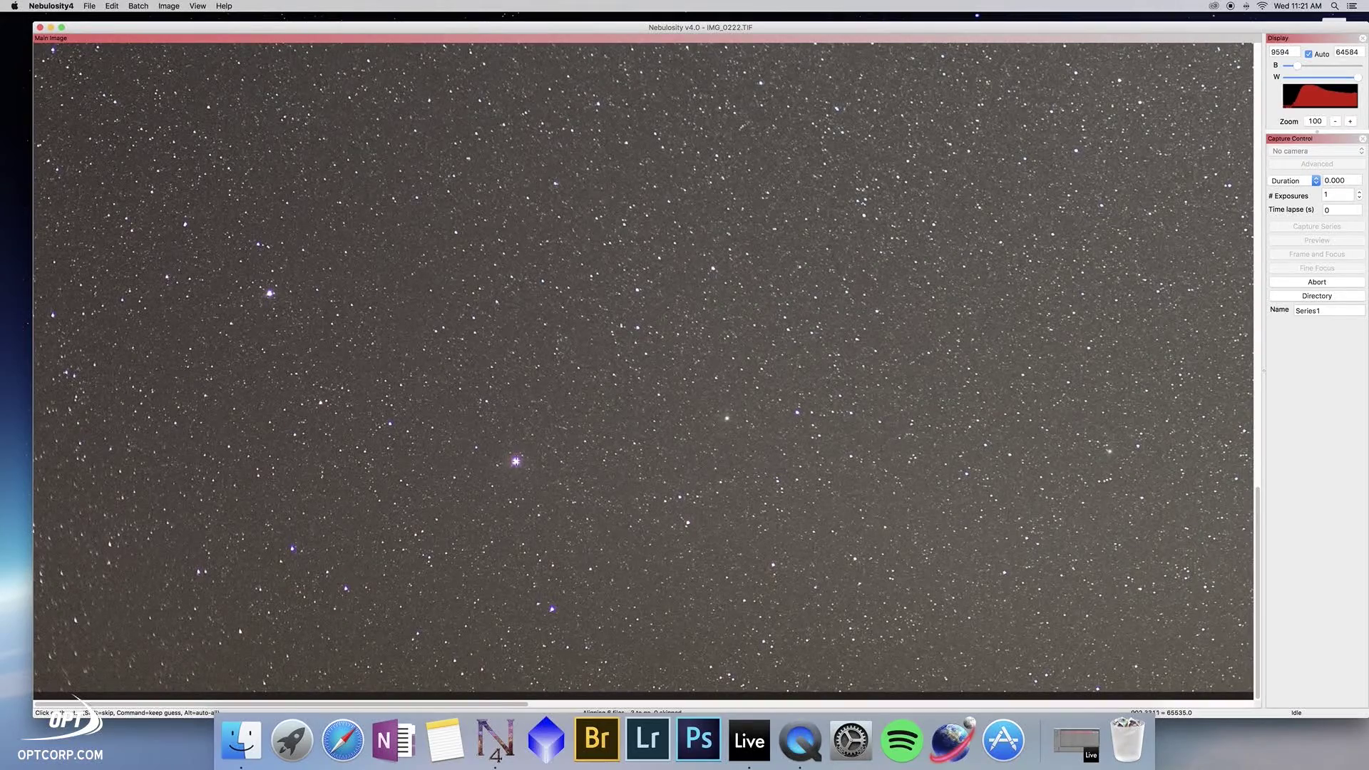
pyautogui.click(516, 462)
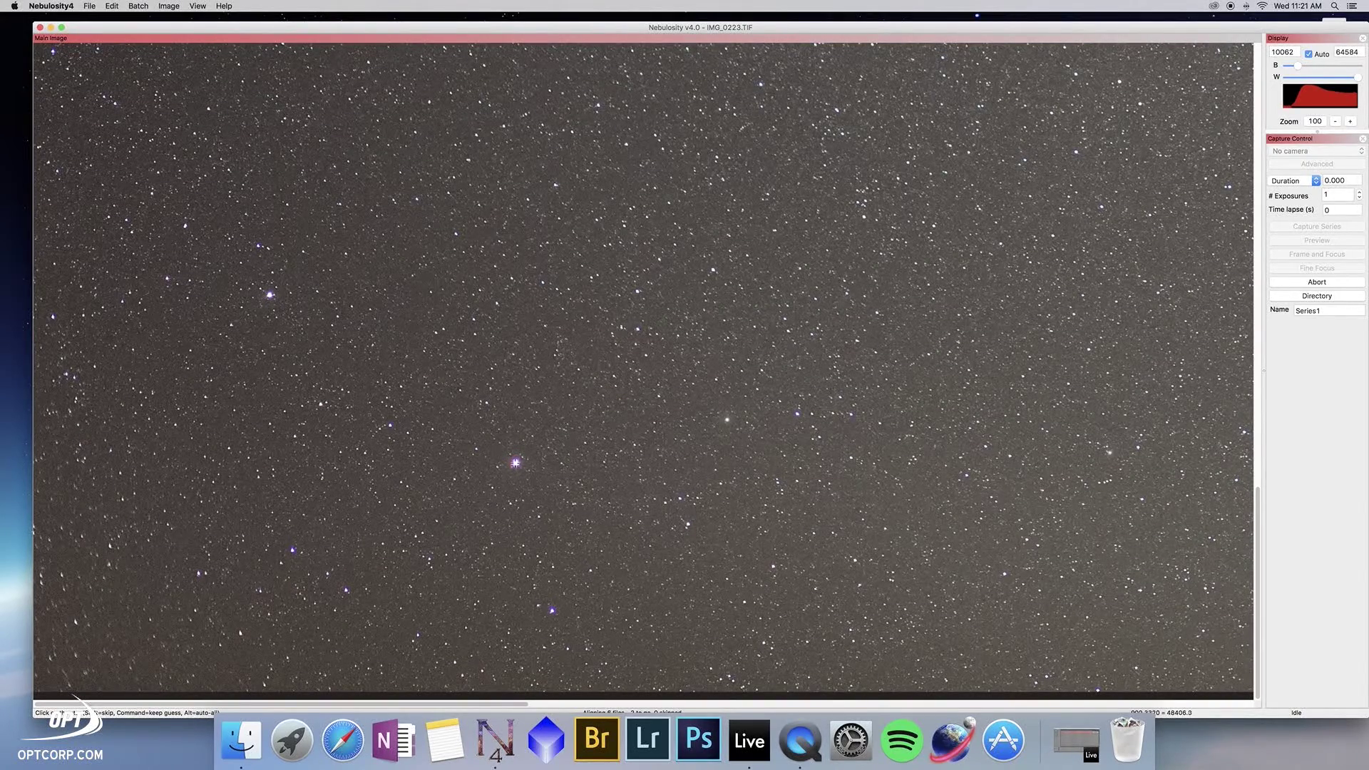
pyautogui.click(515, 461)
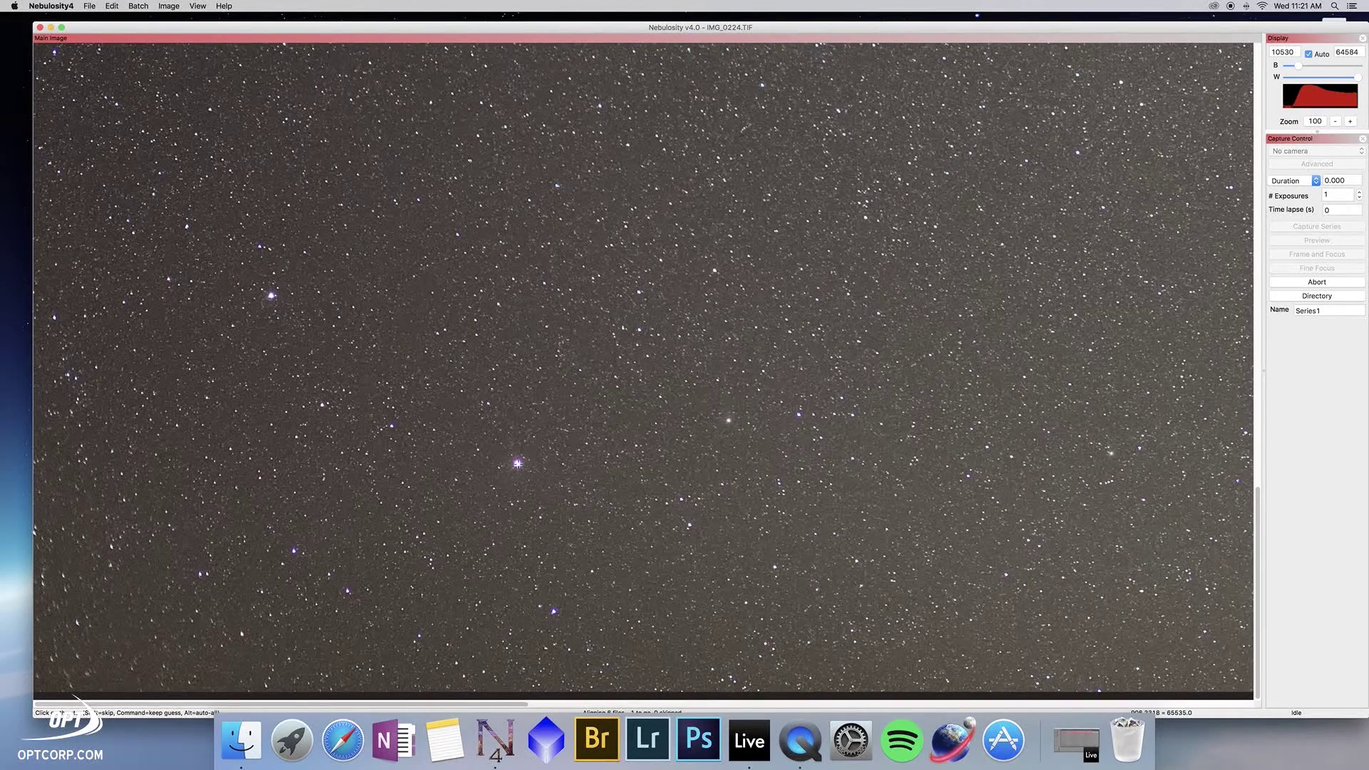
pyautogui.click(518, 464)
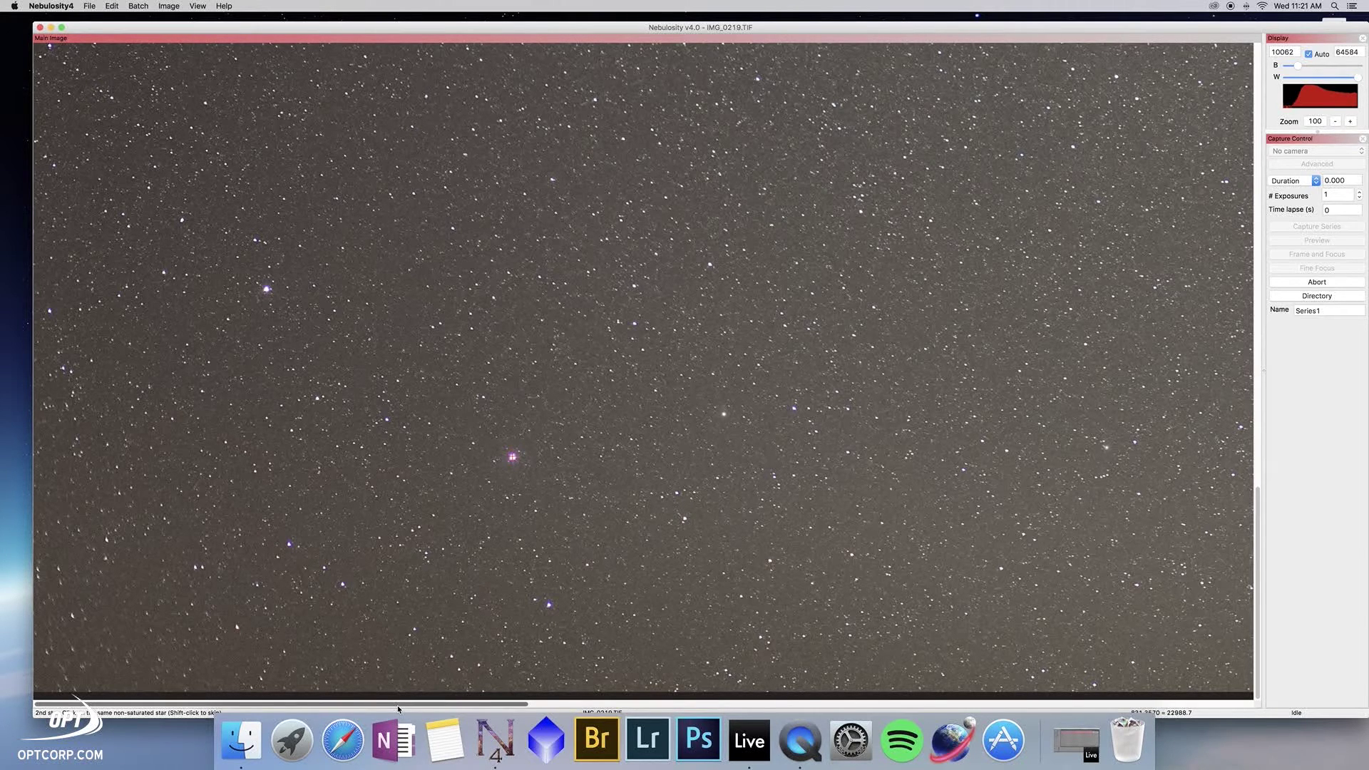
# Step: Mark the second alignment star in IMG_0219 and each following frame through IMG_0223
pyautogui.moveTo(397, 708); pyautogui.dragTo(1263, 706)
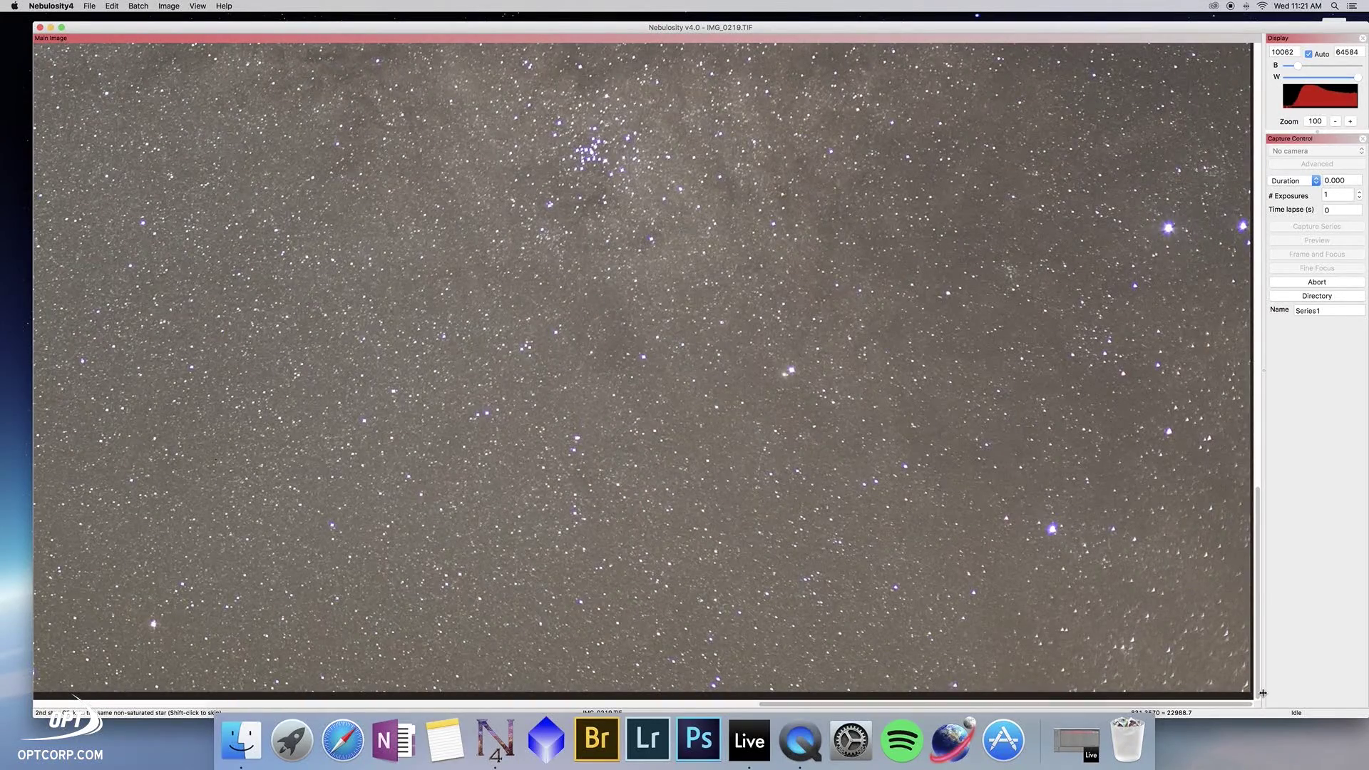
pyautogui.scroll(1, 1215, 311)
pyautogui.scroll(20, 1215, 311)
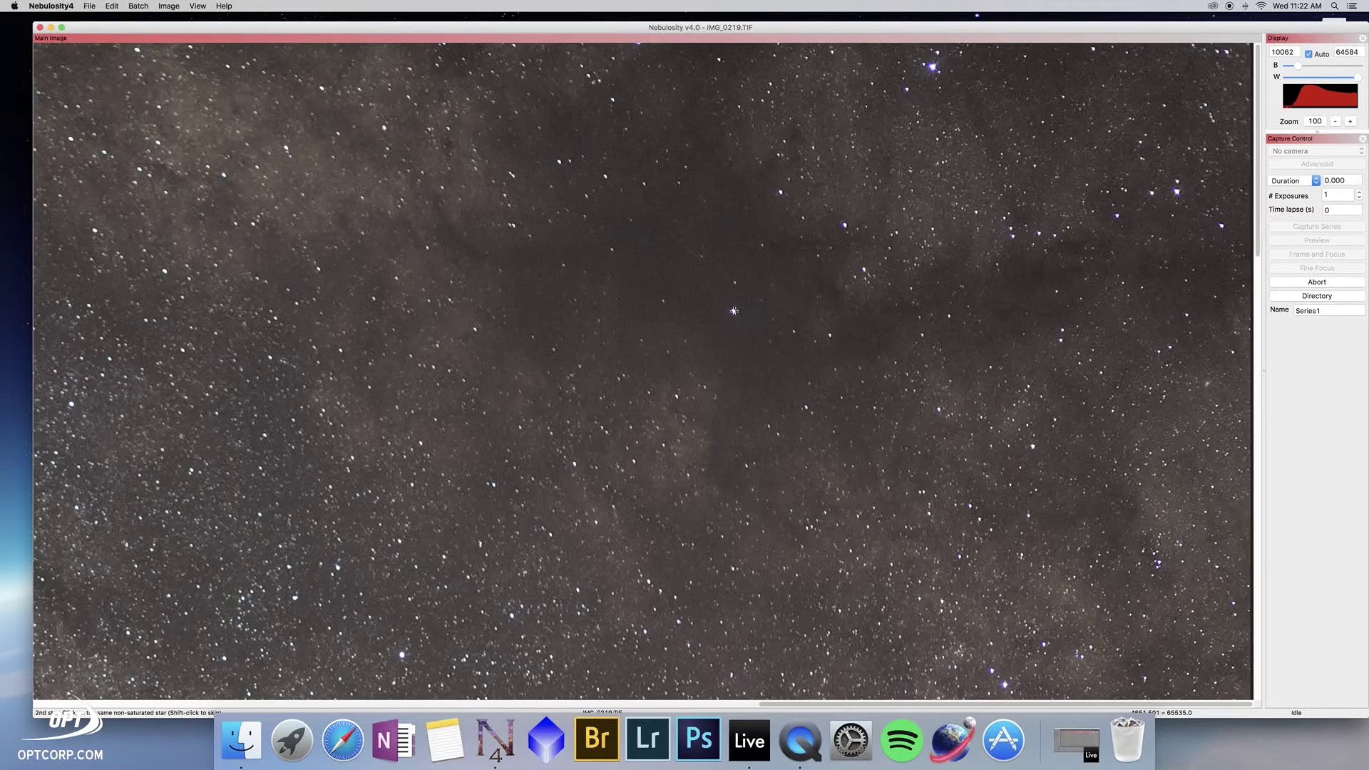
pyautogui.click(734, 311)
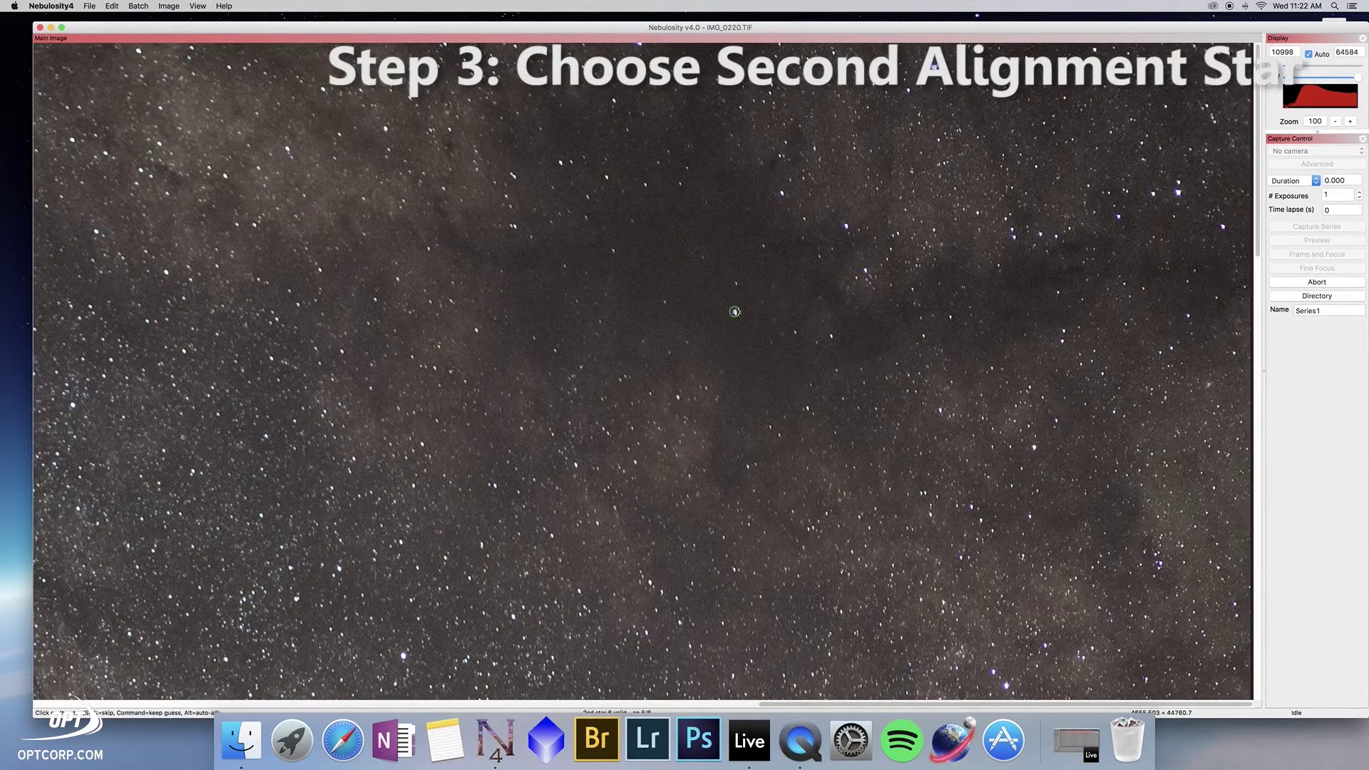
pyautogui.click(735, 311)
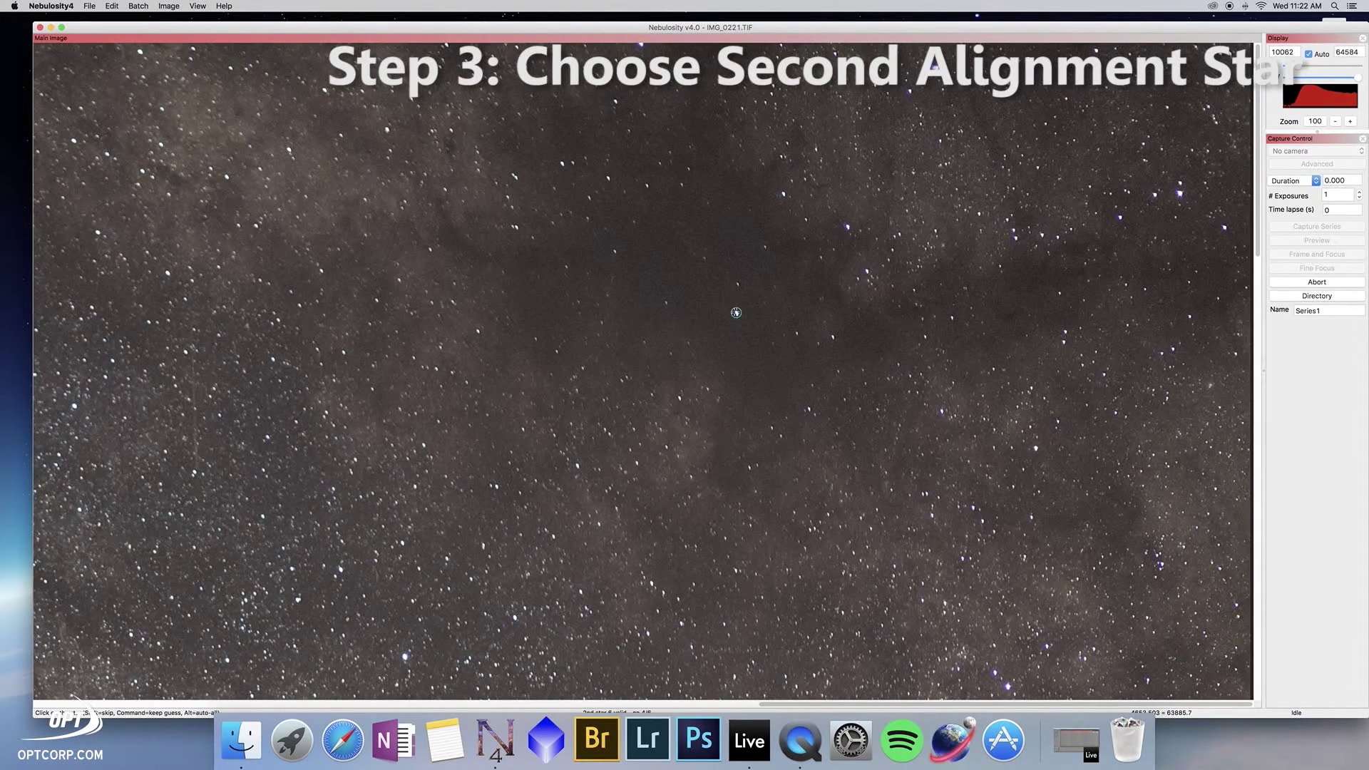
pyautogui.click(736, 313)
pyautogui.click(736, 314)
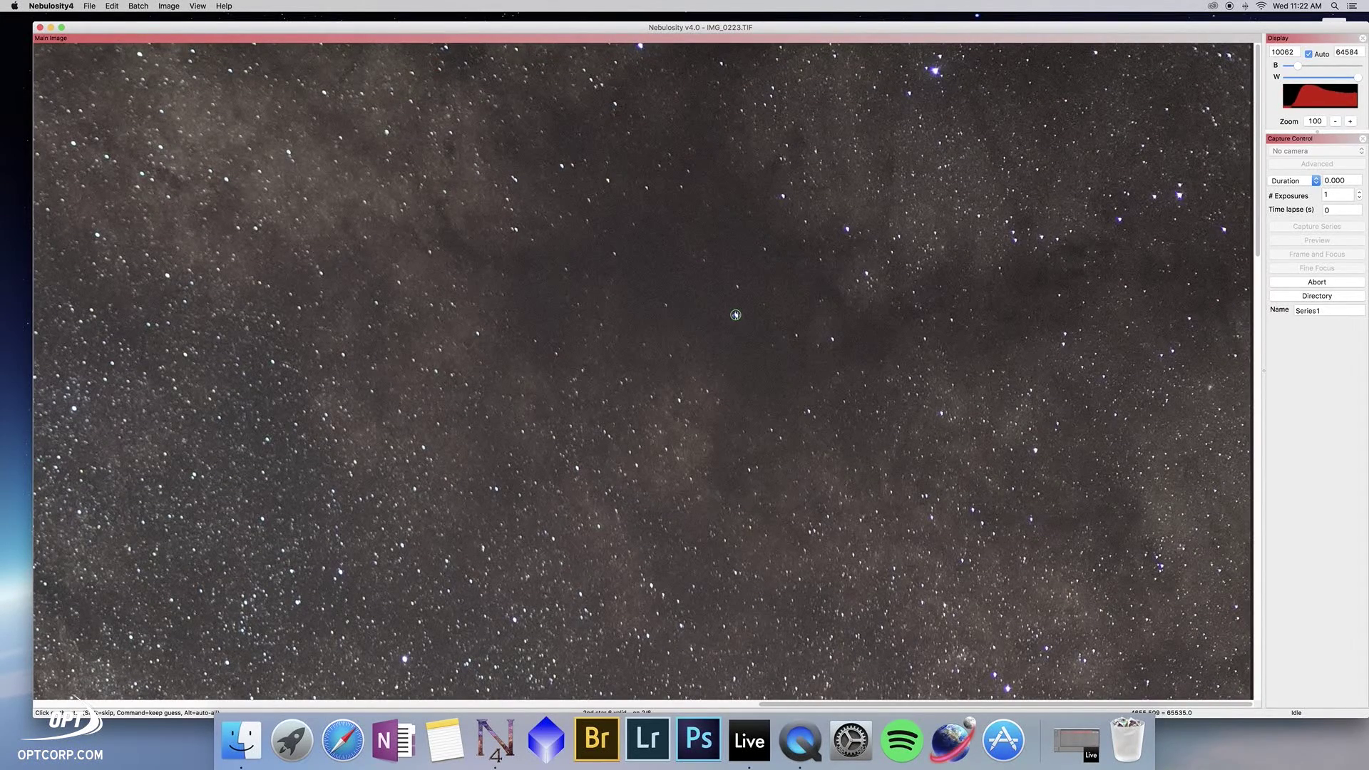
pyautogui.click(736, 314)
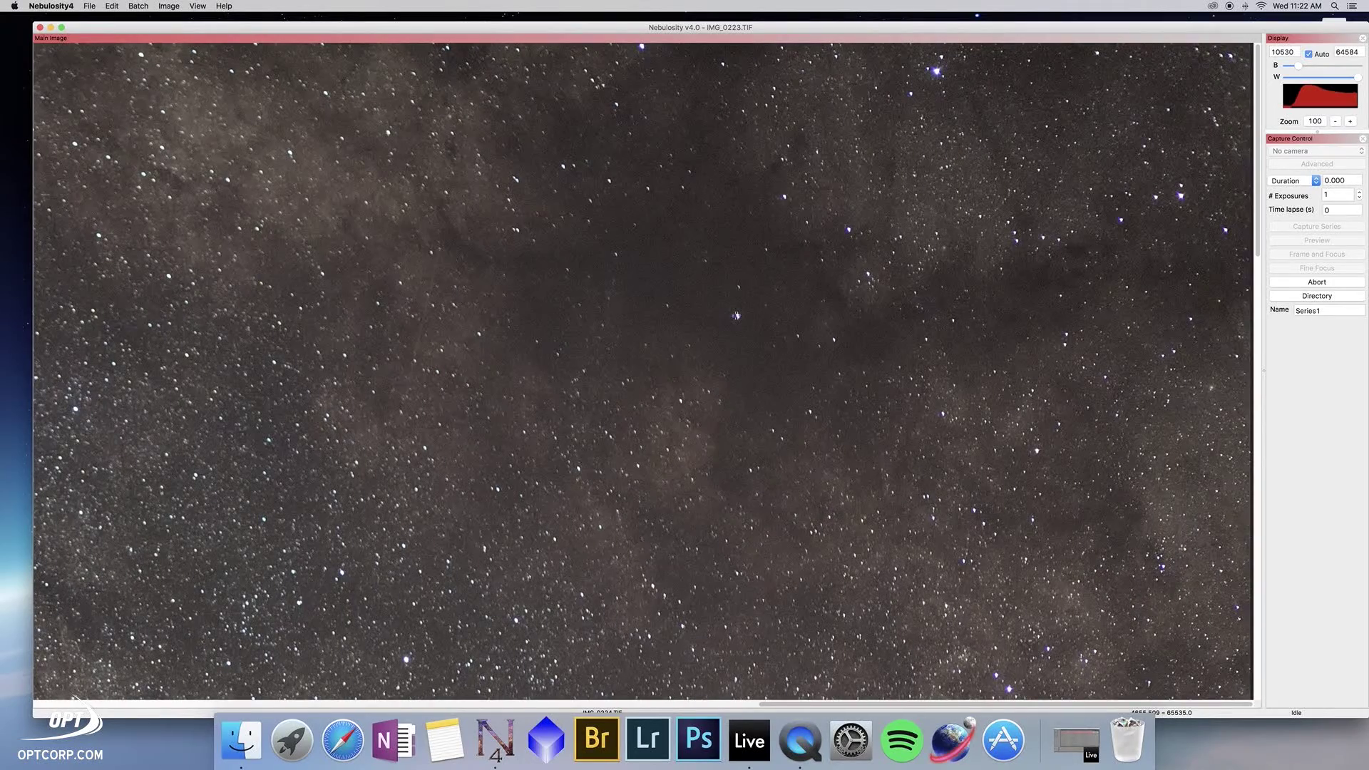
pyautogui.click(737, 315)
# Step: Pick the star on the remaining frames so the aligned files through align_IMG_0224.fit are written
pyautogui.click(737, 316)
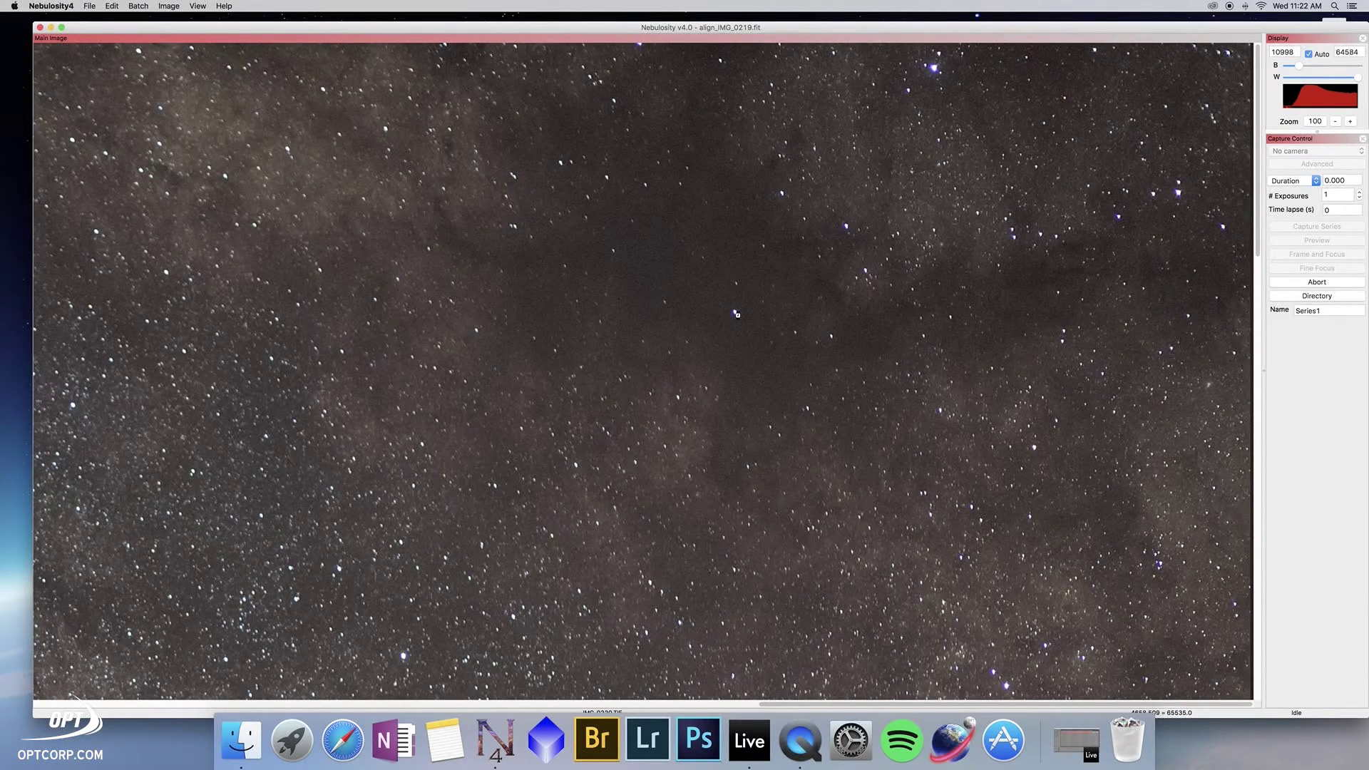
pyautogui.click(737, 316)
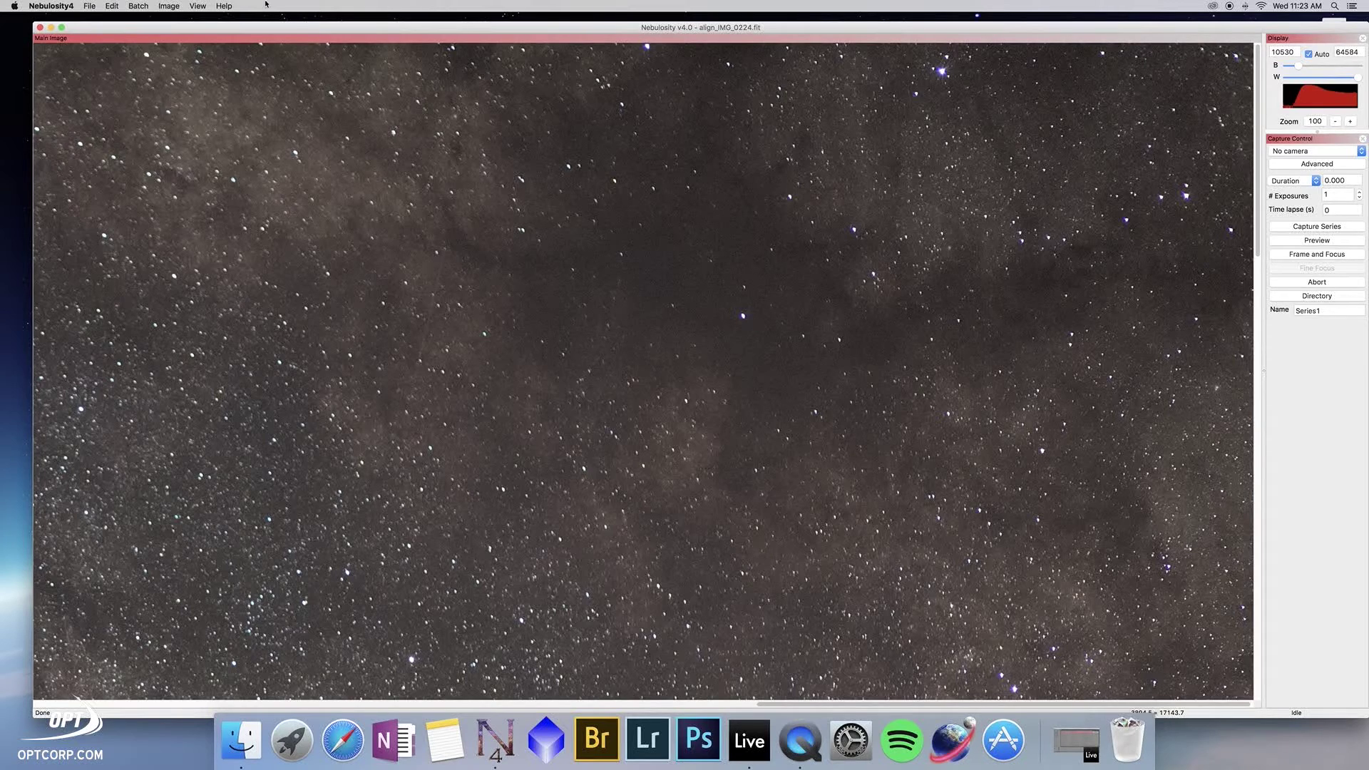
pyautogui.click(90, 6)
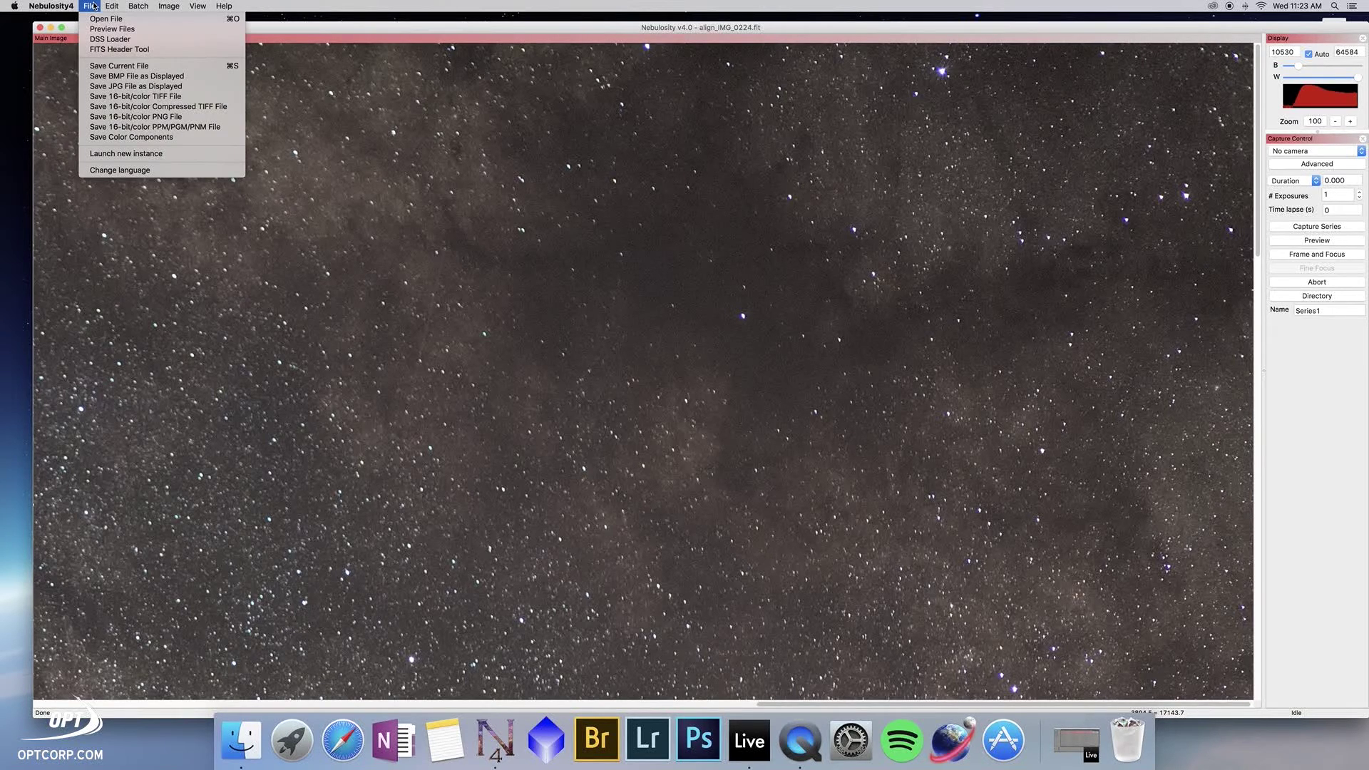
pyautogui.click(94, 19)
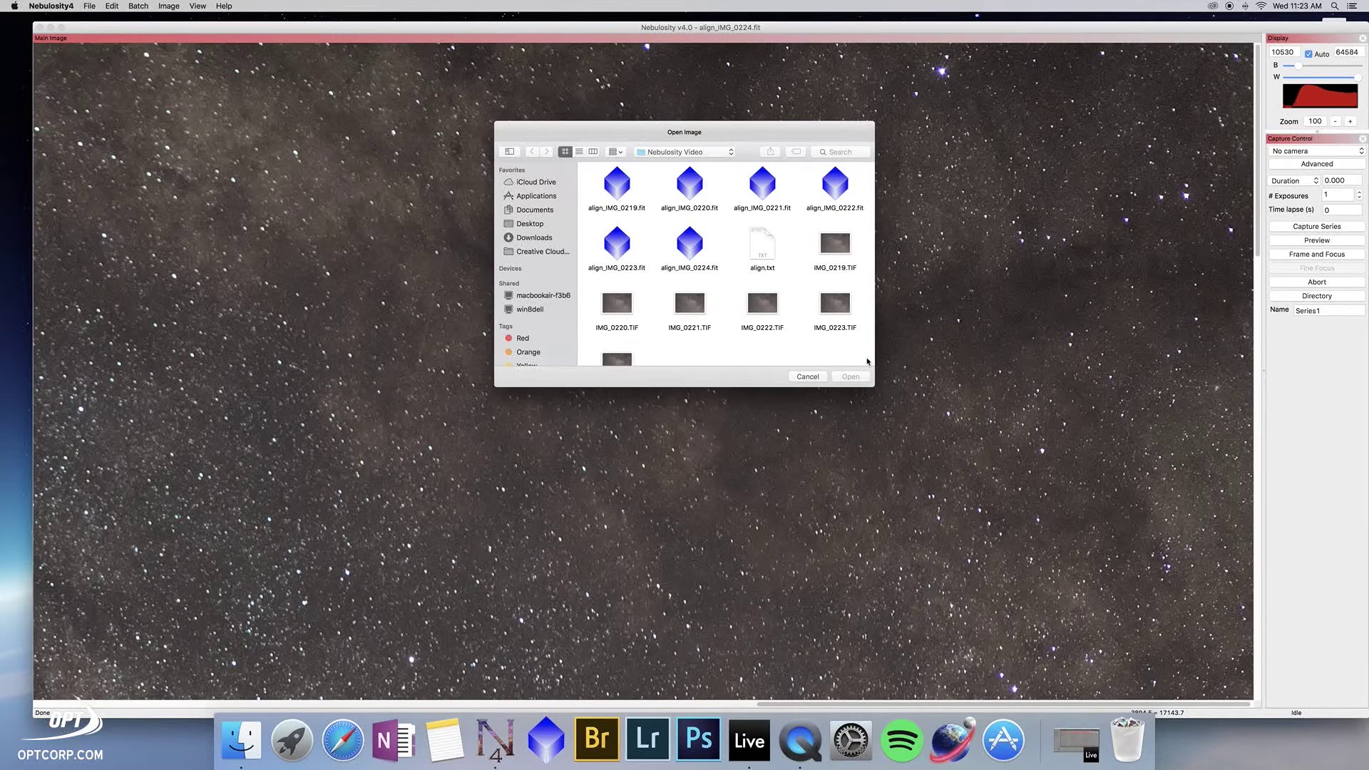
pyautogui.click(808, 377)
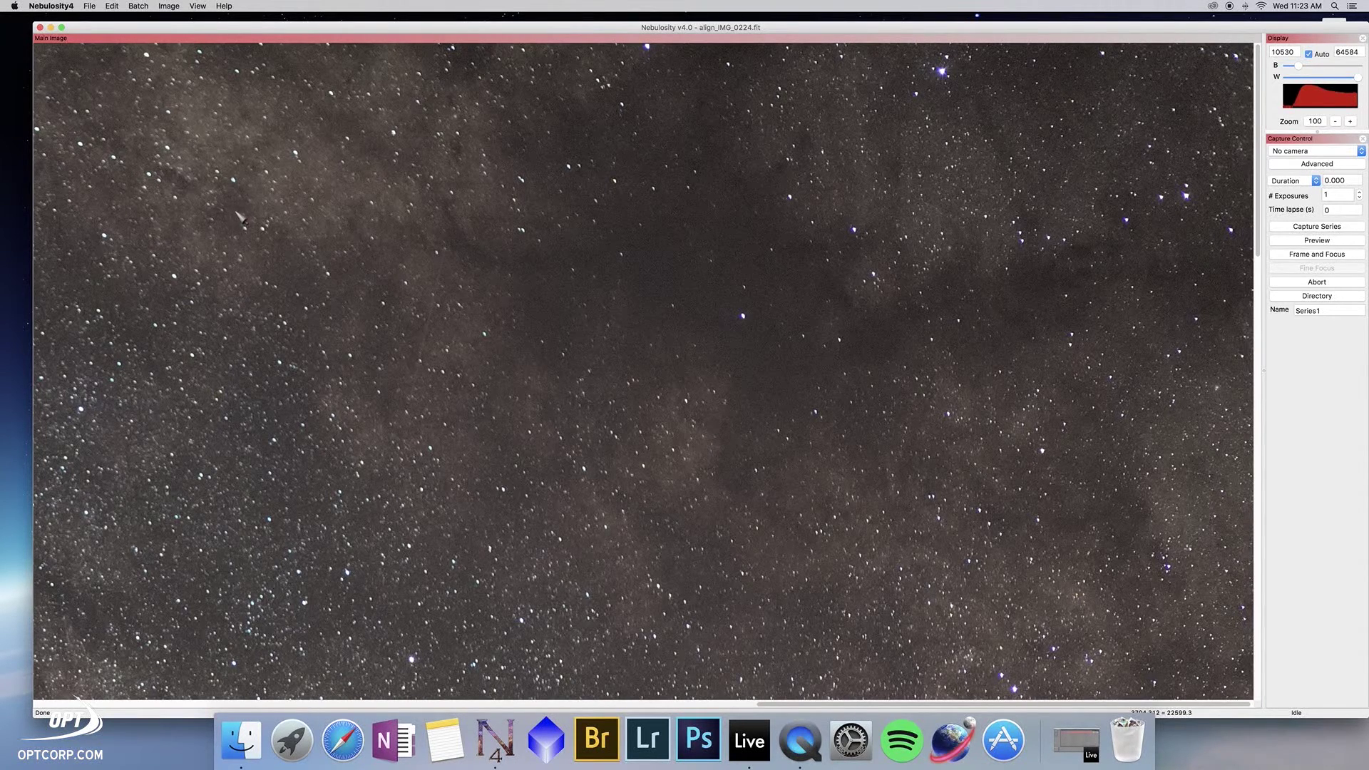
pyautogui.hscroll(1, 237, 217)
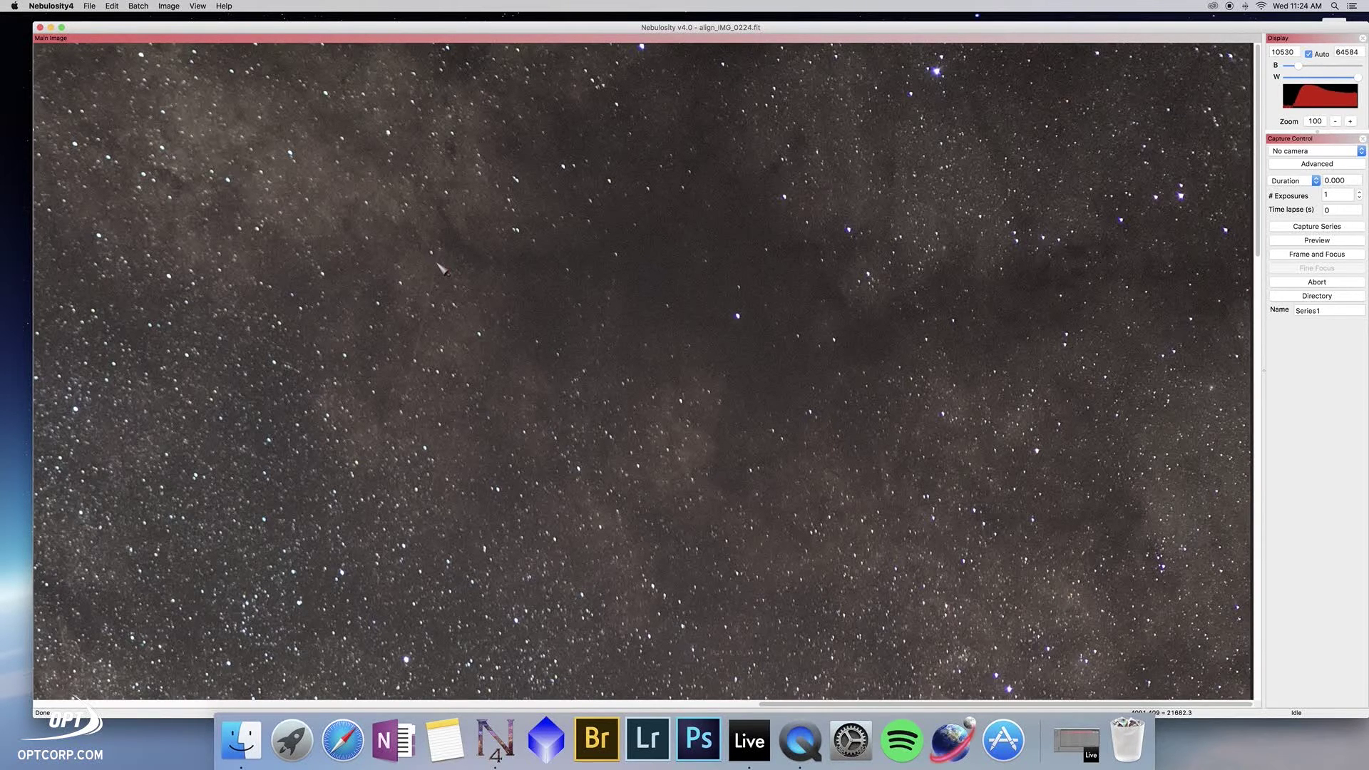
# Step: Set the Align and Combine alignment method to None (fixed) for the pre-aligned frames
pyautogui.click(143, 7)
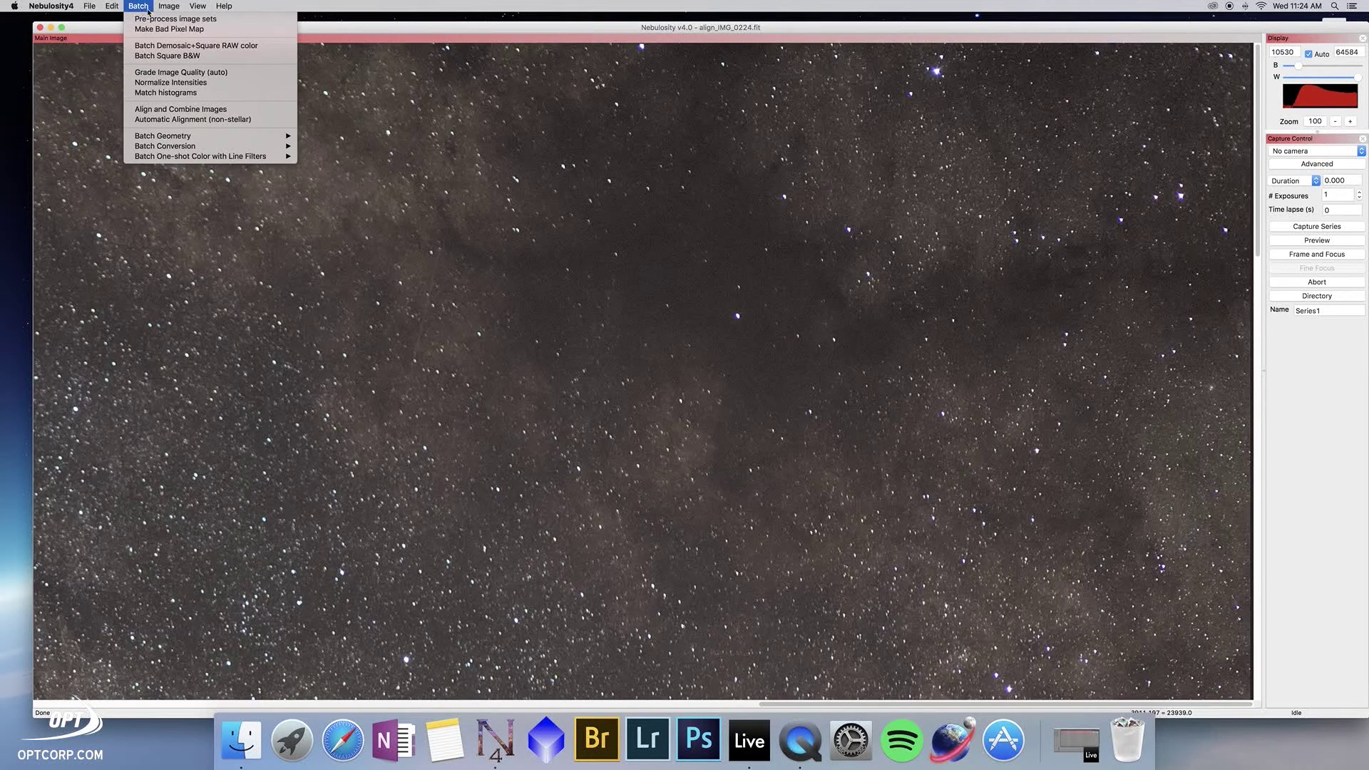
pyautogui.click(185, 109)
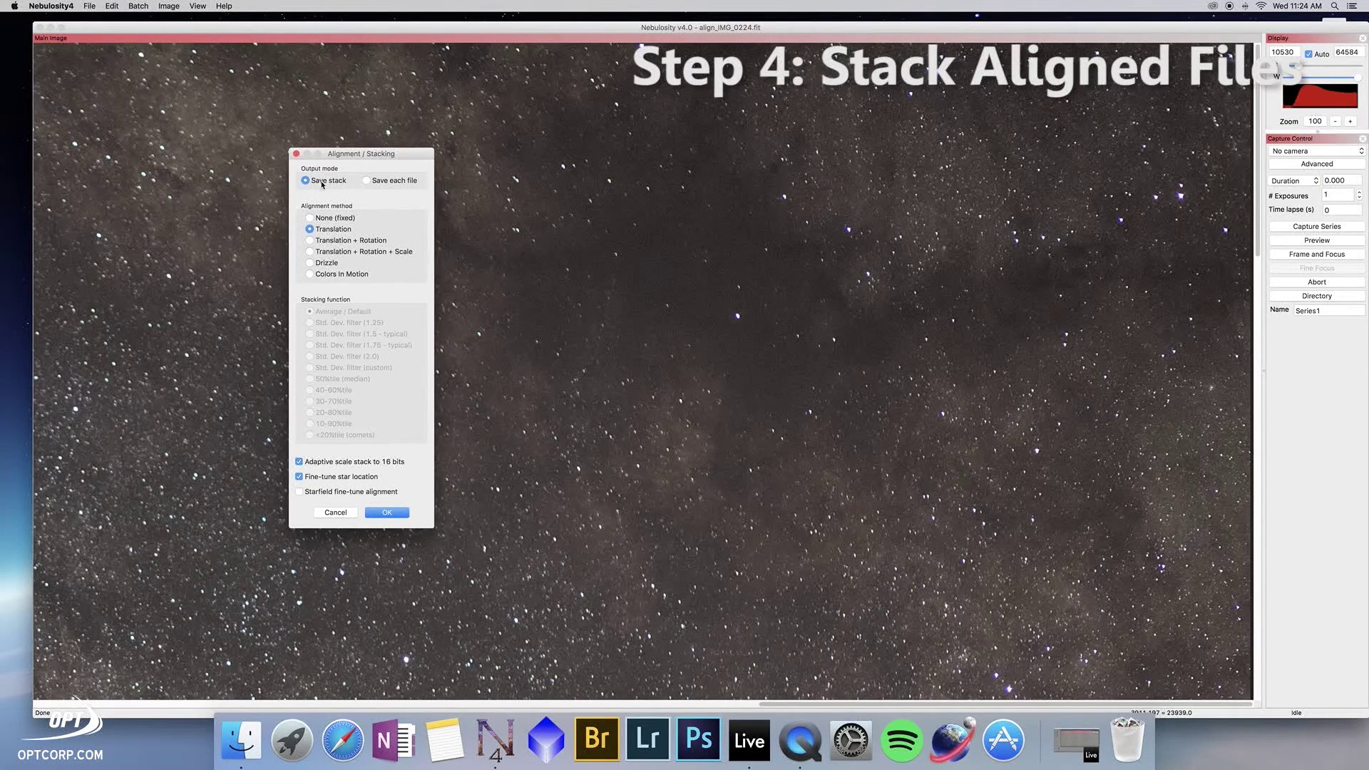
pyautogui.click(311, 218)
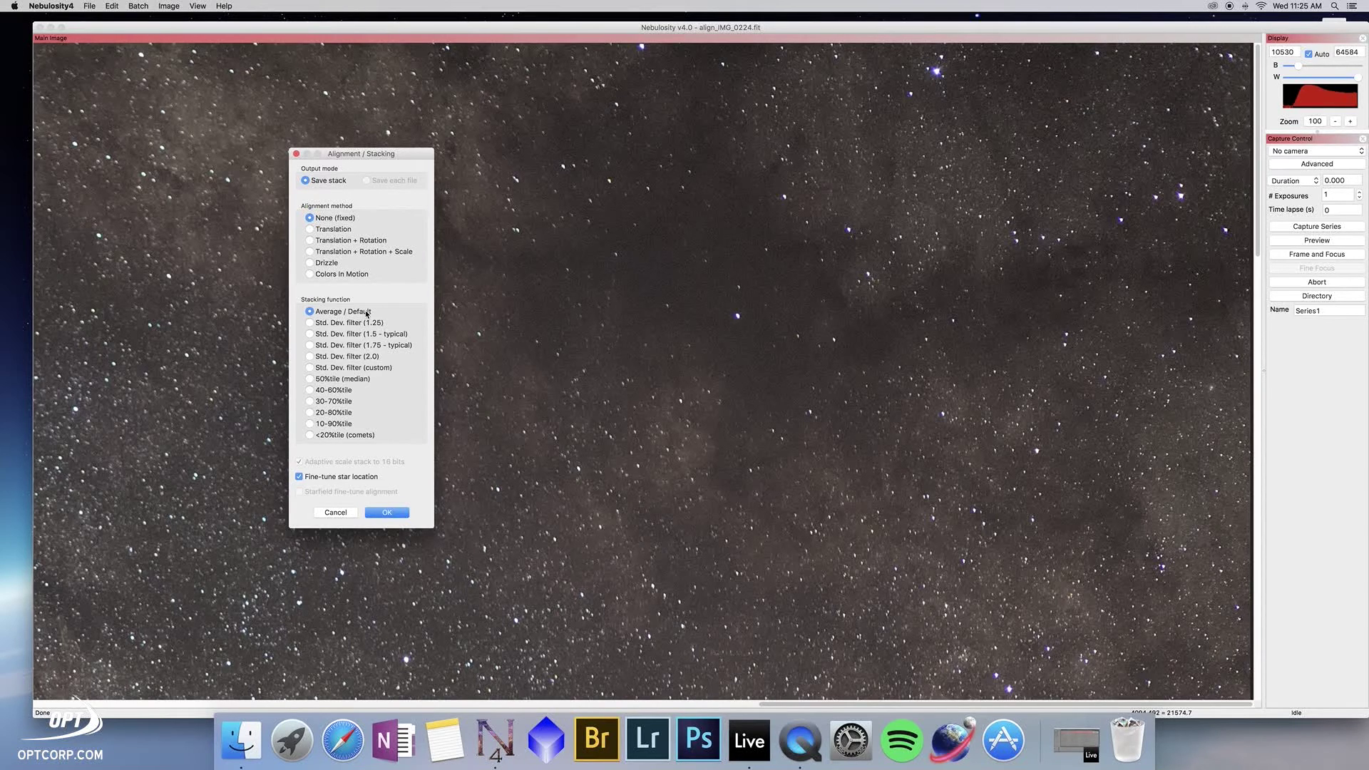
# Step: Choose Std. Dev. filter (1.5 - typical) as the stacking function
pyautogui.click(310, 334)
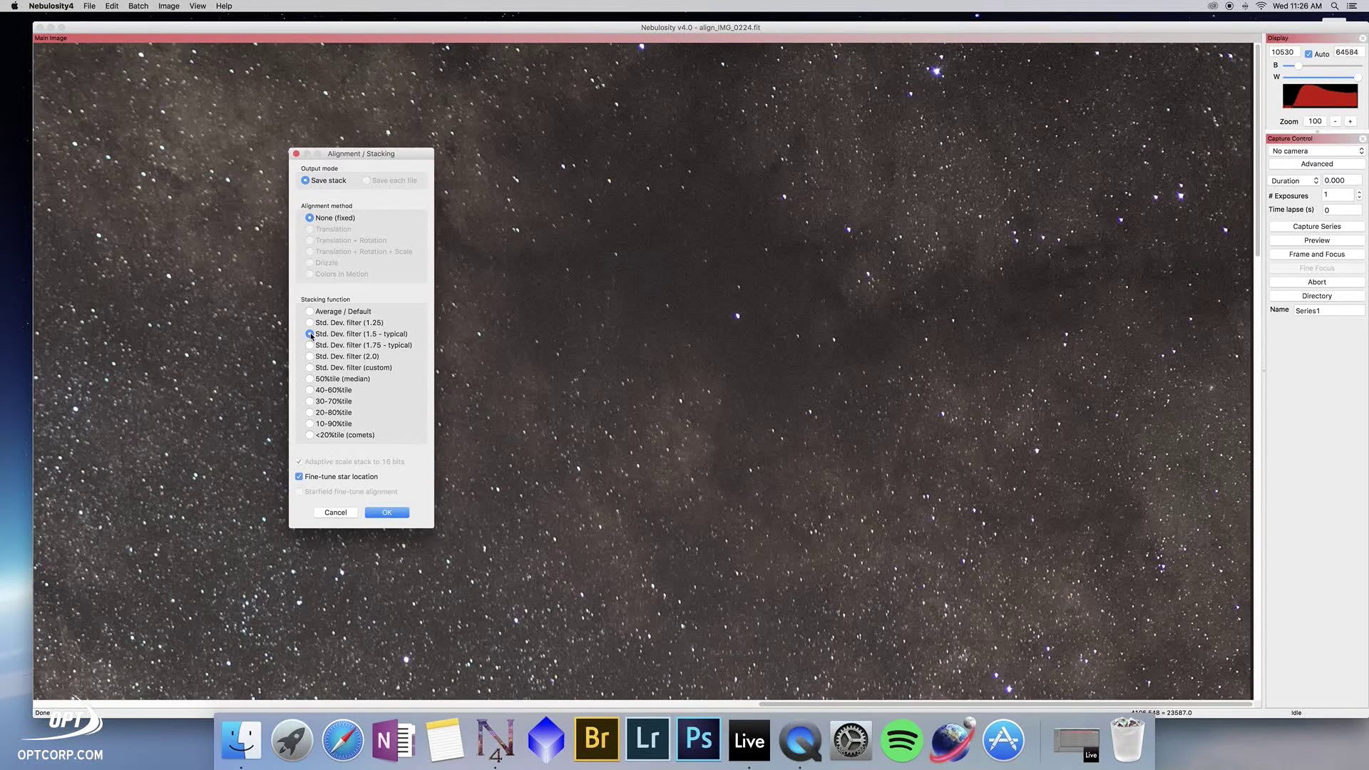
# Step: Stack the six frames align_IMG_0219.fit through align_IMG_0224.fit
pyautogui.click(395, 513)
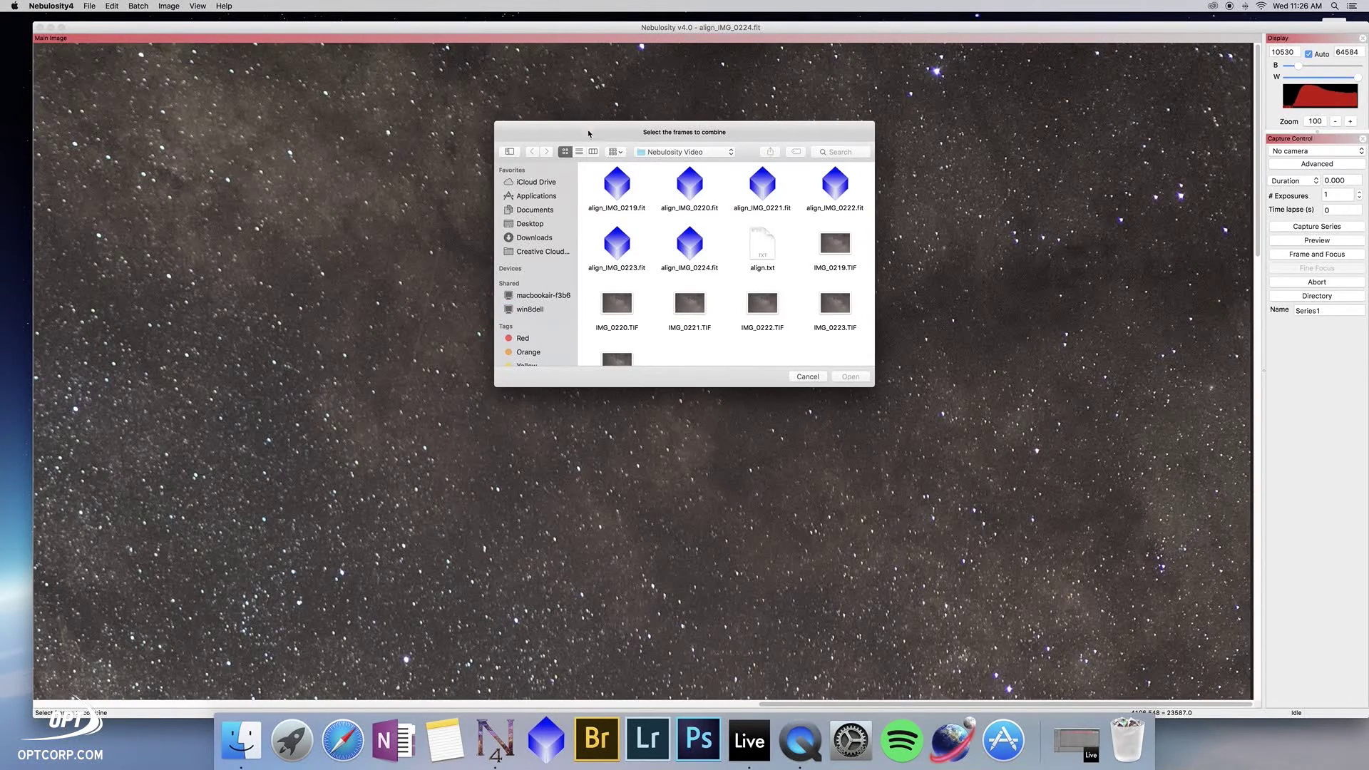
pyautogui.click(611, 191)
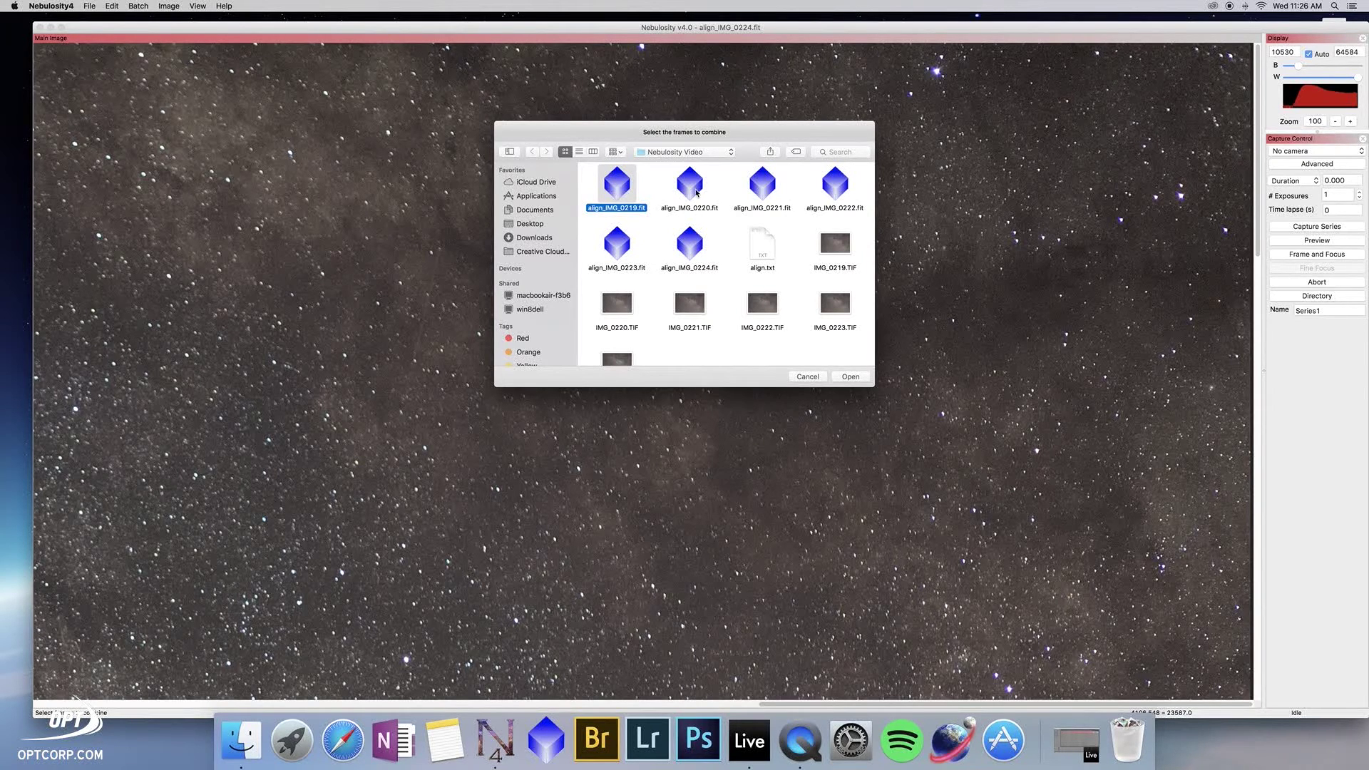
pyautogui.keyDown('super'); pyautogui.click(697, 193); pyautogui.keyUp('super')
pyautogui.keyDown('super'); pyautogui.click(778, 189); pyautogui.keyUp('super')
pyautogui.keyDown('super'); pyautogui.click(825, 184); pyautogui.keyUp('super')
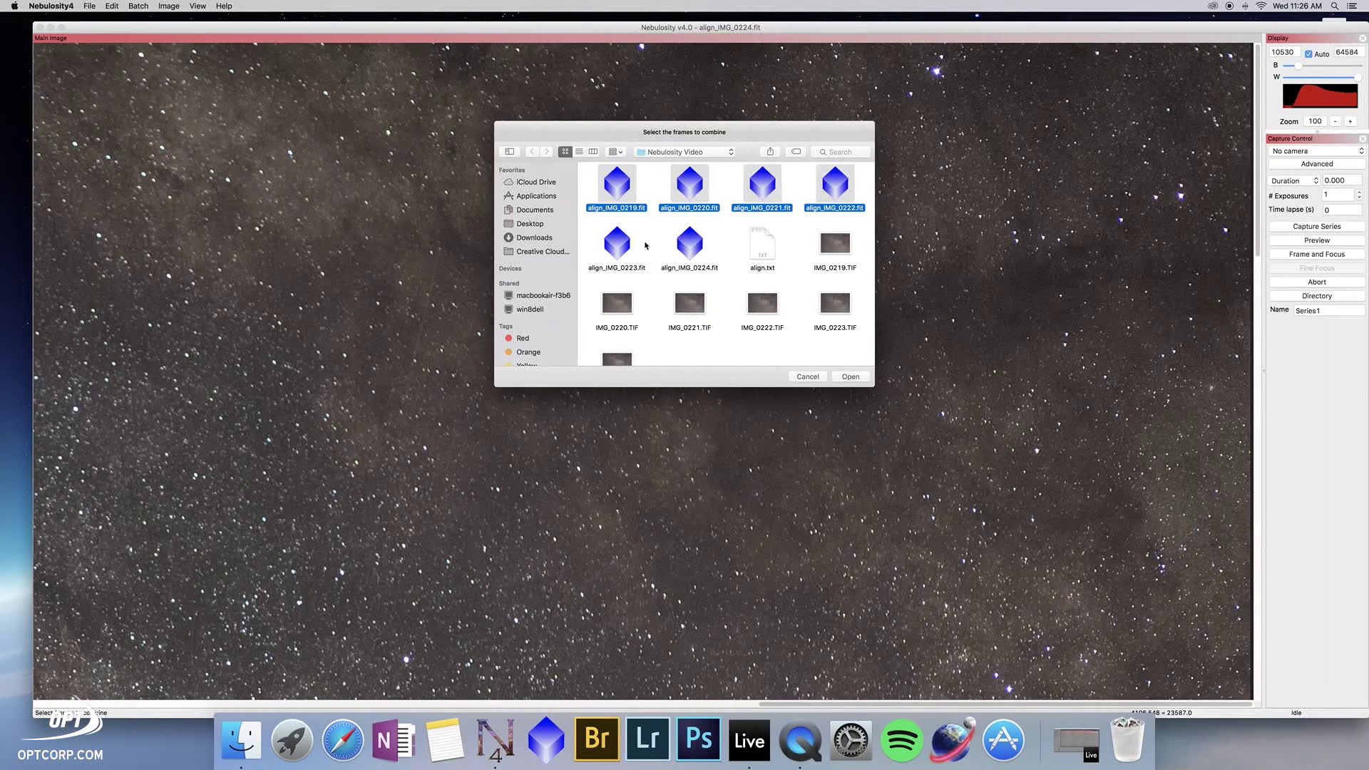
pyautogui.keyDown('super'); pyautogui.click(625, 248); pyautogui.keyUp('super')
pyautogui.keyDown('super'); pyautogui.click(695, 245); pyautogui.keyUp('super')
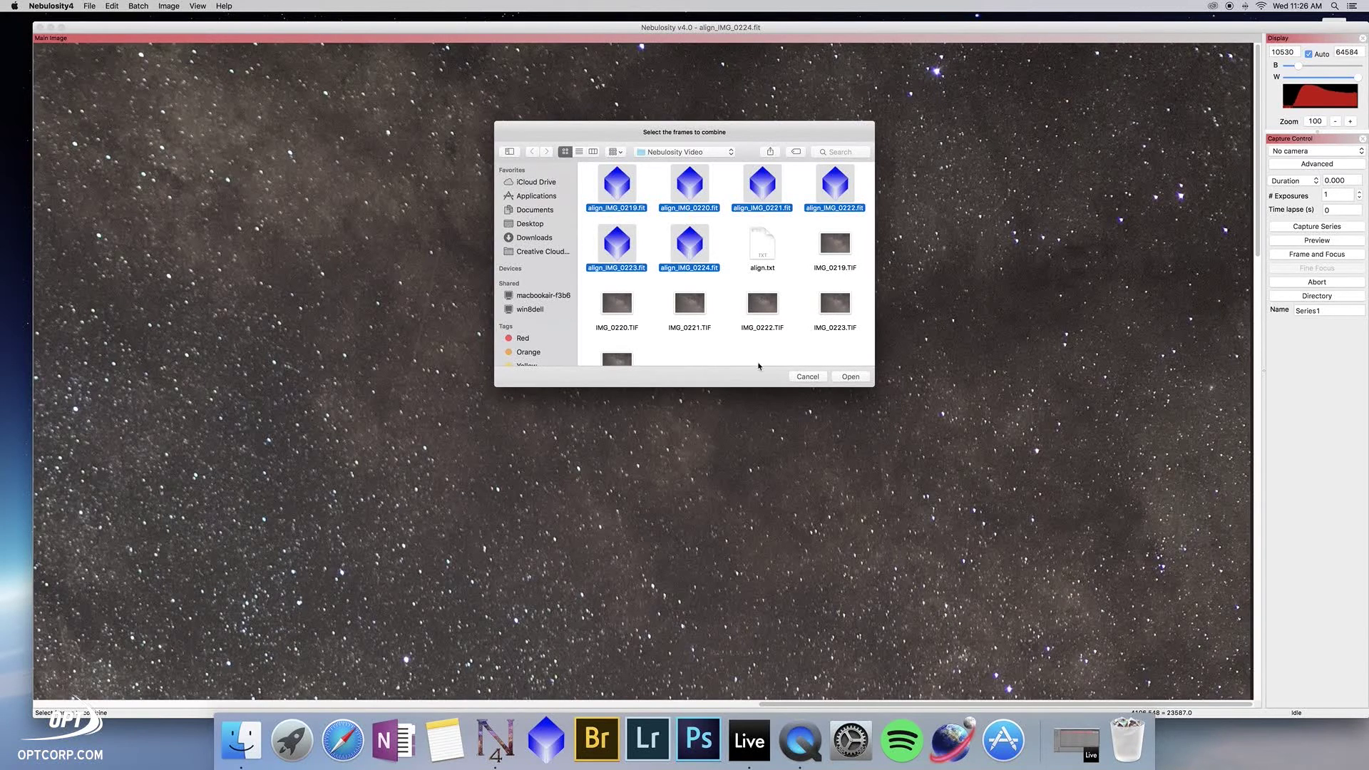
pyautogui.click(851, 376)
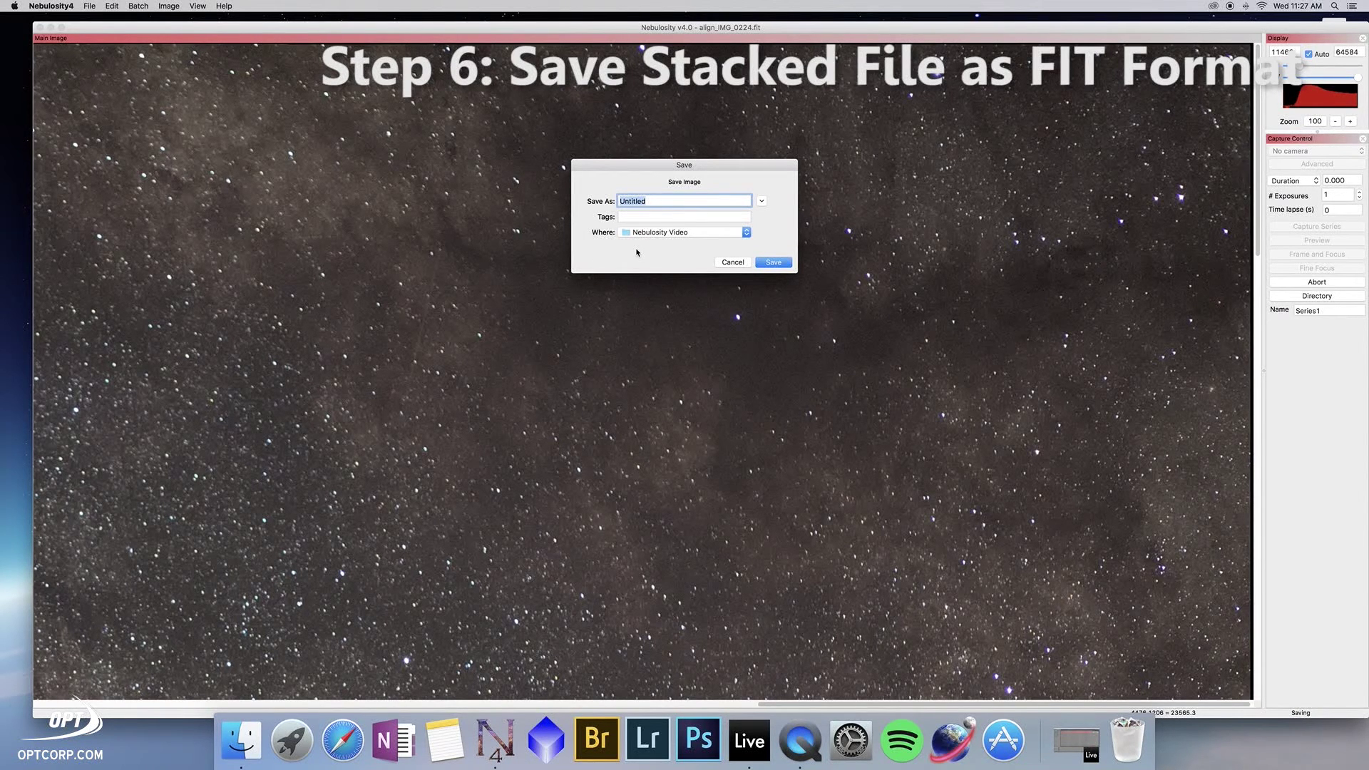
# Step: Save the stacked result as MilkyWayWide.fit in the Nebulosity Video folder
pyautogui.write('MilkyWayWide')
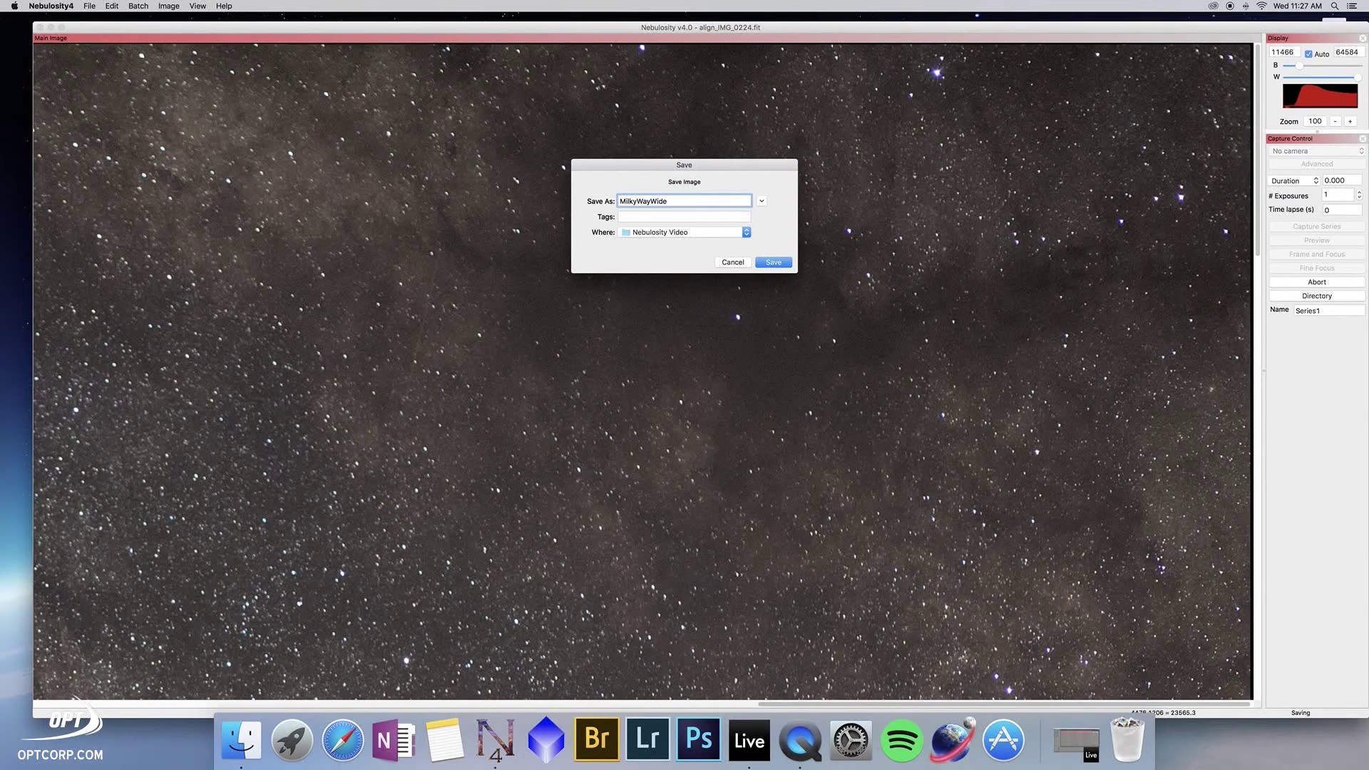
pyautogui.click(775, 266)
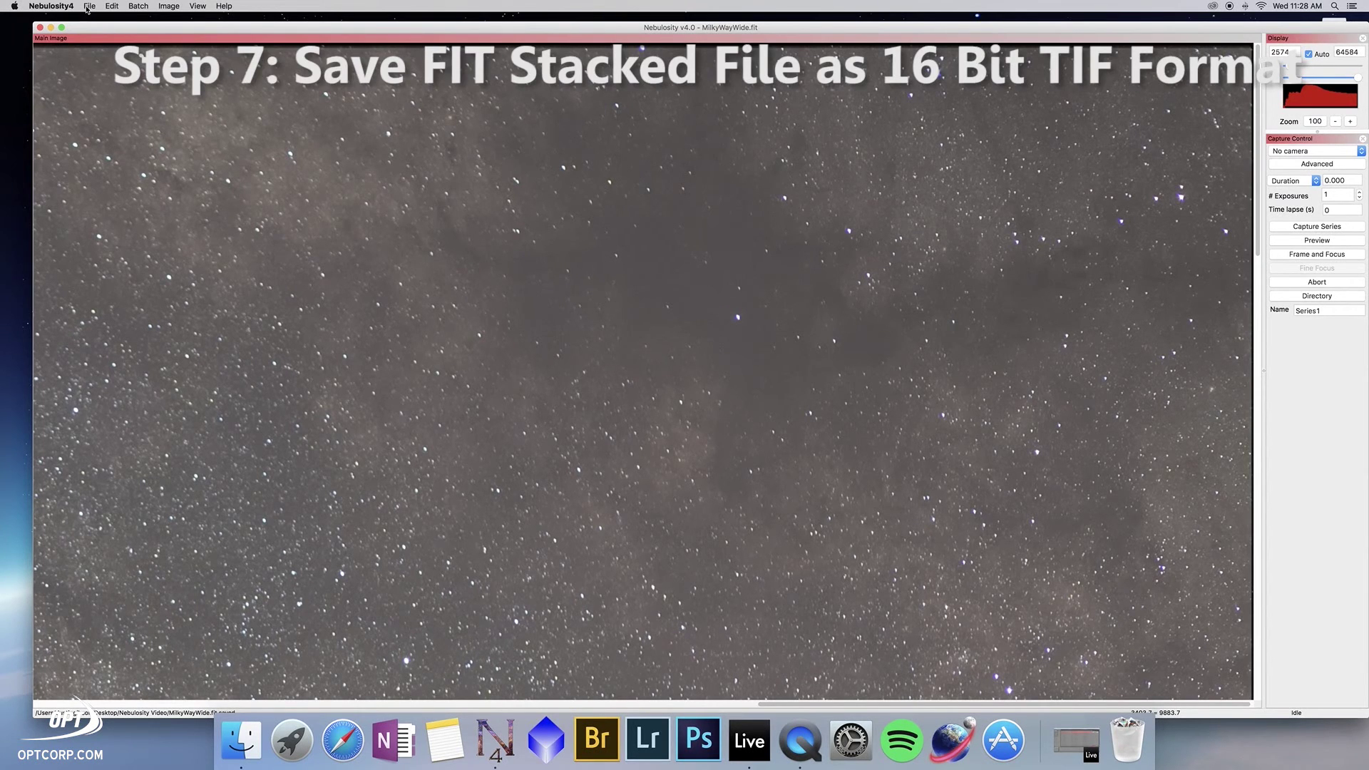
# Step: Choose File > Save 16-bit/color TIFF File to start an uncompressed TIFF export
pyautogui.click(88, 8)
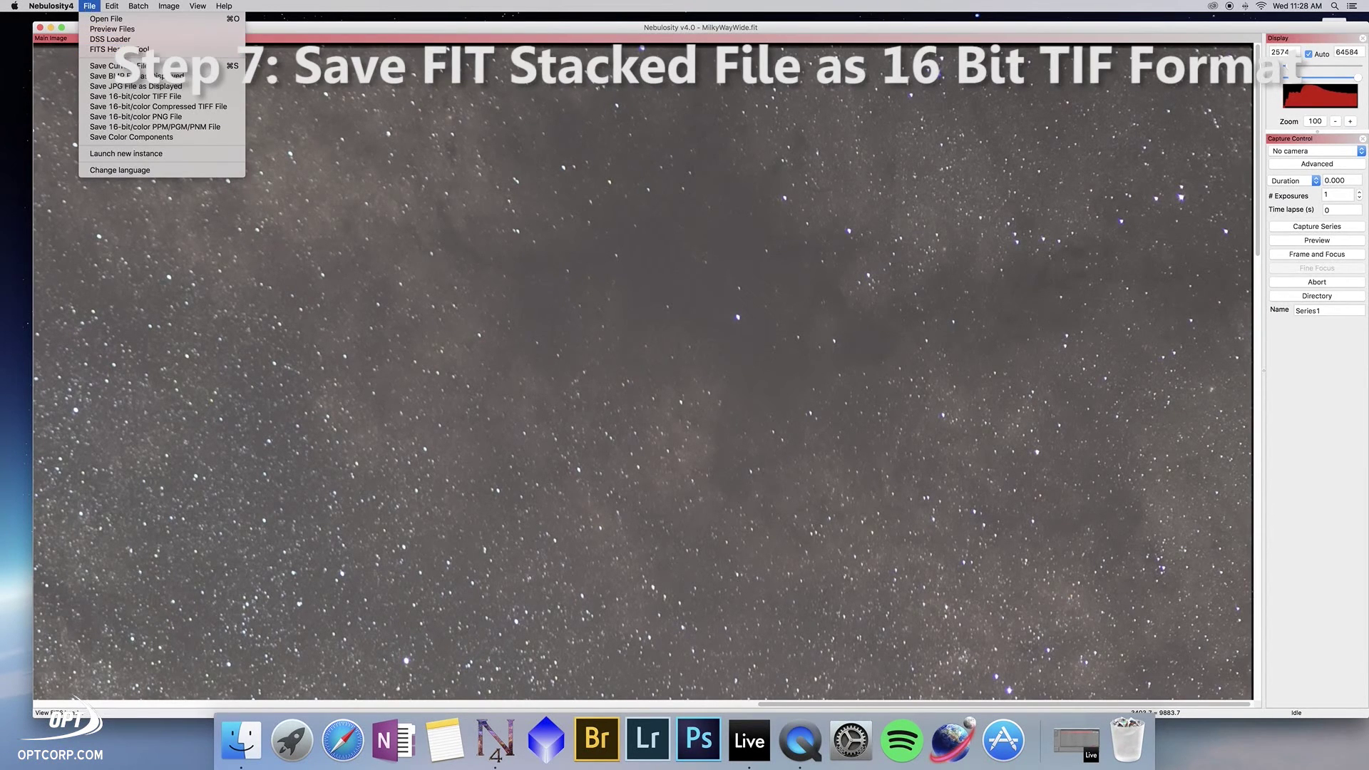
pyautogui.click(127, 97)
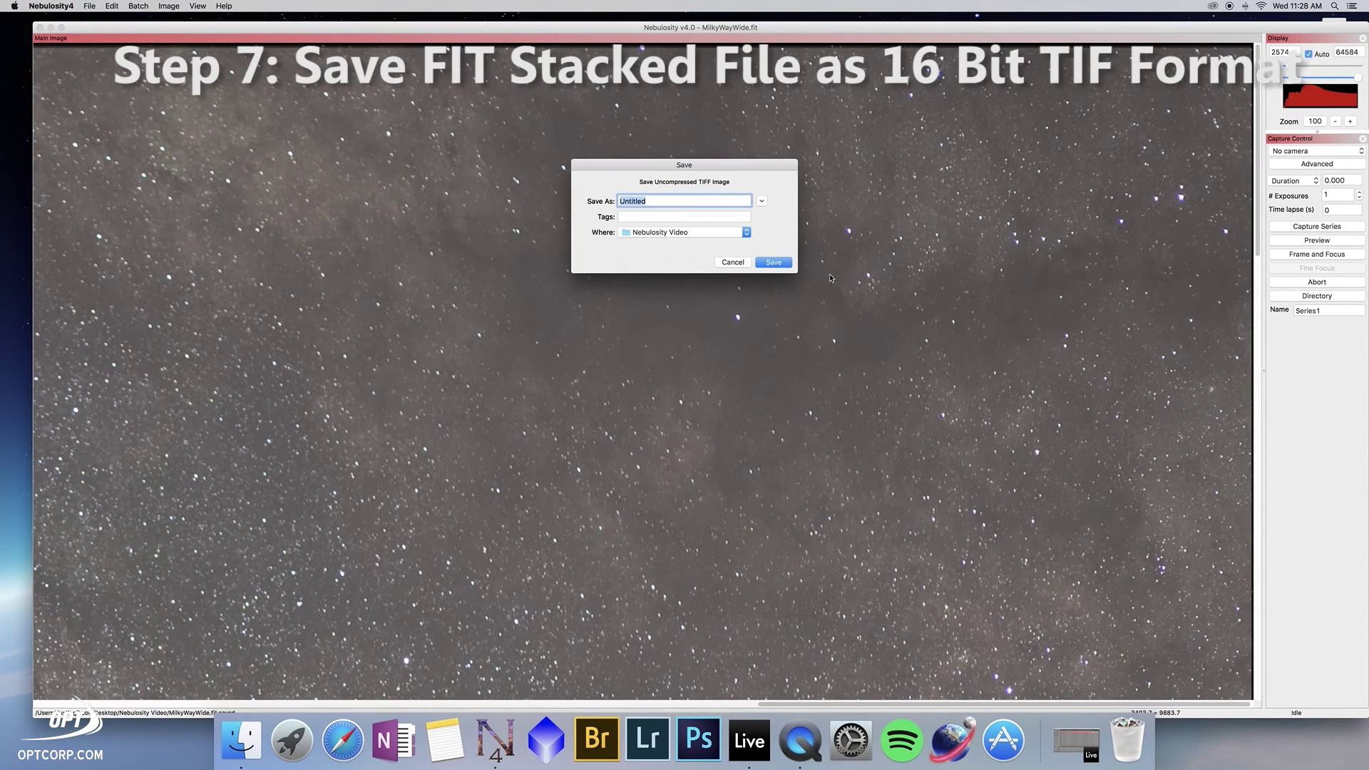